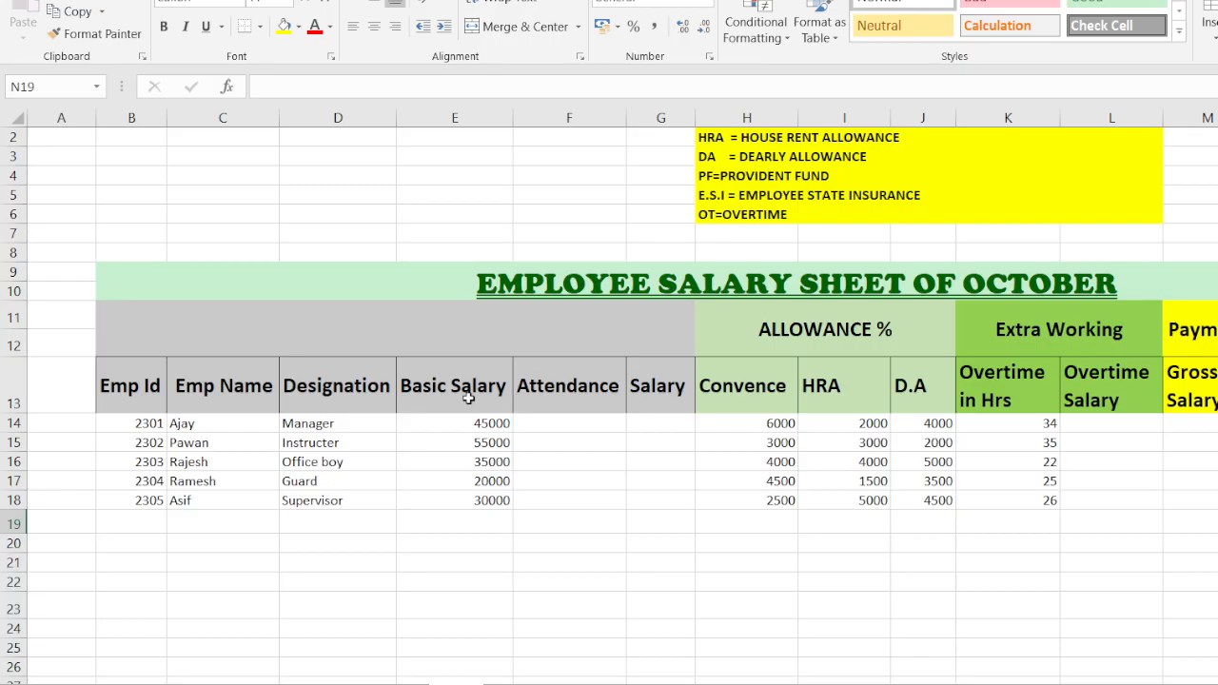
{"action": "left_click", "coordinate": [475, 421]}
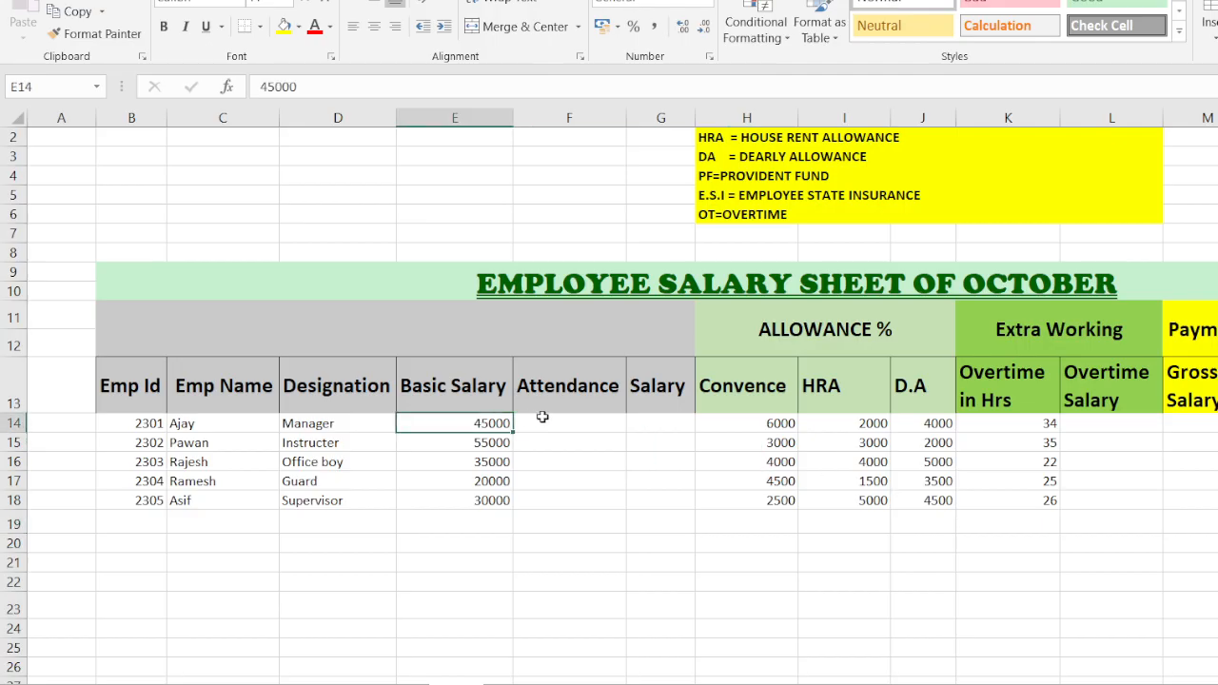
{"action": "left_click", "coordinate": [546, 417]}
{"action": "left_click", "coordinate": [661, 417]}
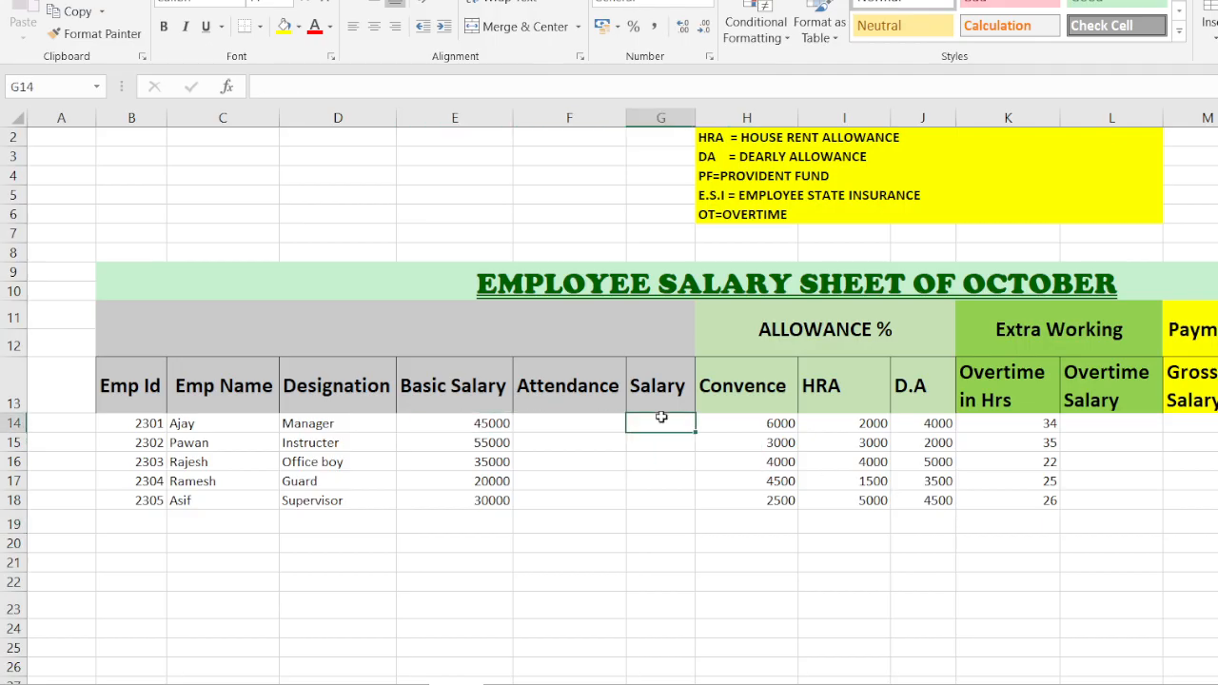
{"action": "left_click", "coordinate": [575, 423]}
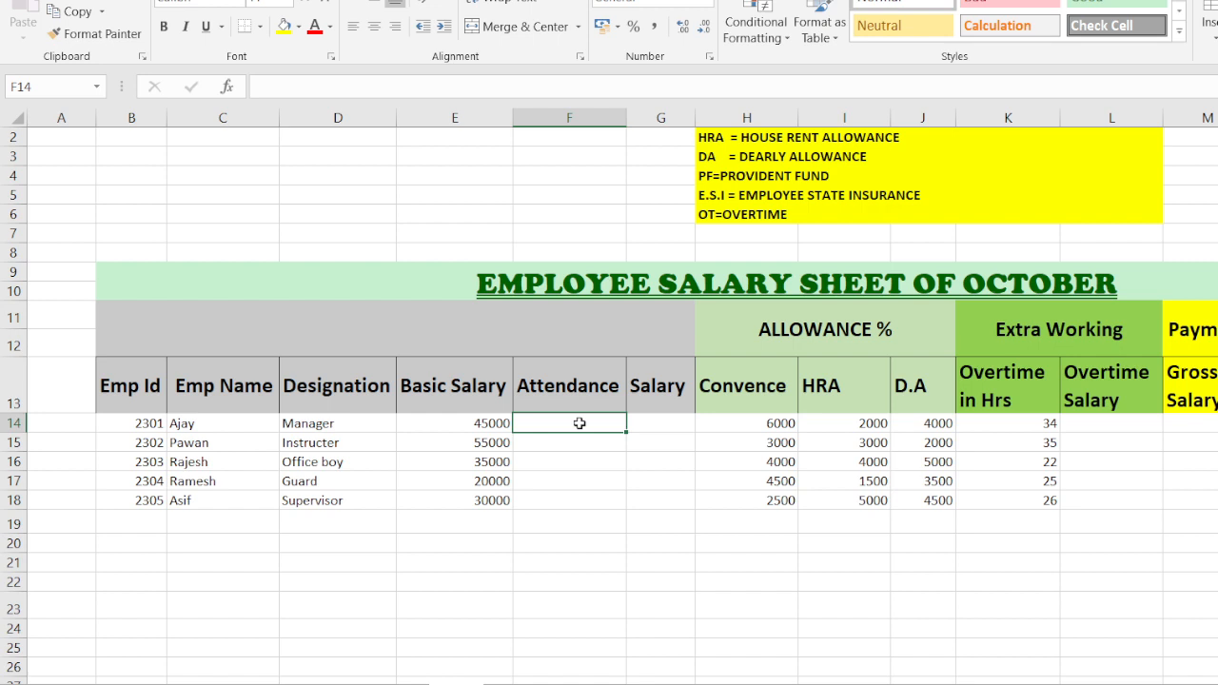
{"action": "left_click", "coordinate": [639, 423]}
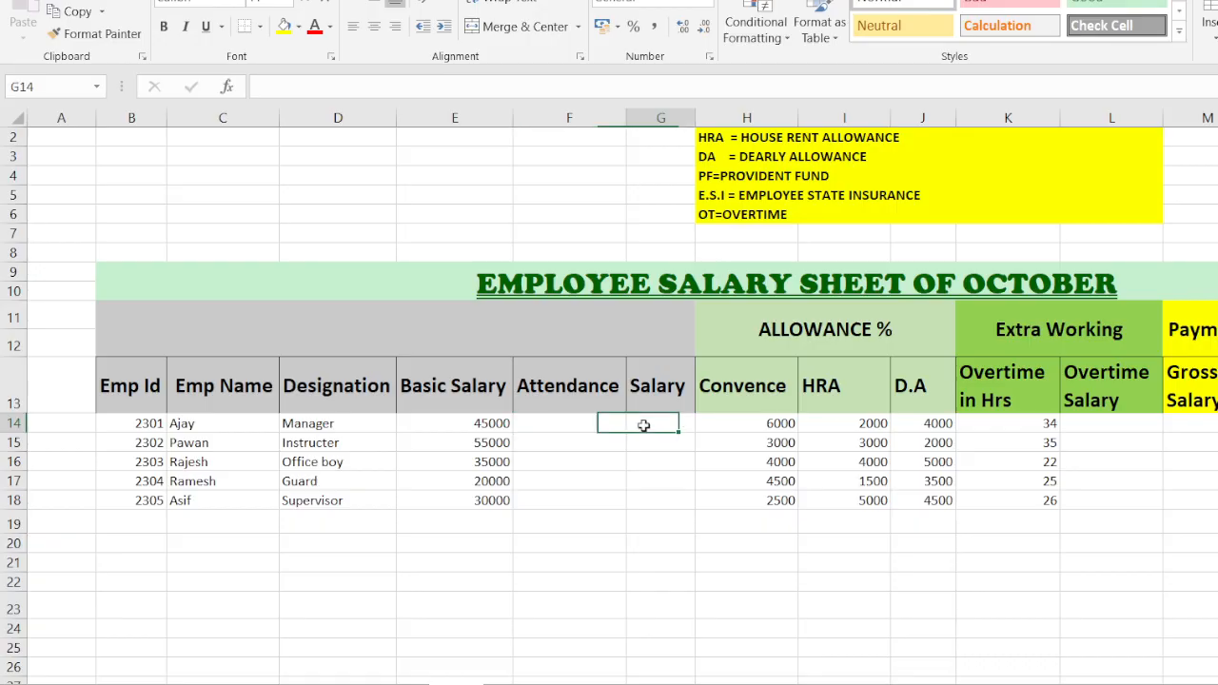
Enter 23 as the first employee's attendance in cell F14
{"action": "left_click", "coordinate": [592, 427]}
{"action": "type", "text": "23"}
{"action": "key", "text": "Return"}
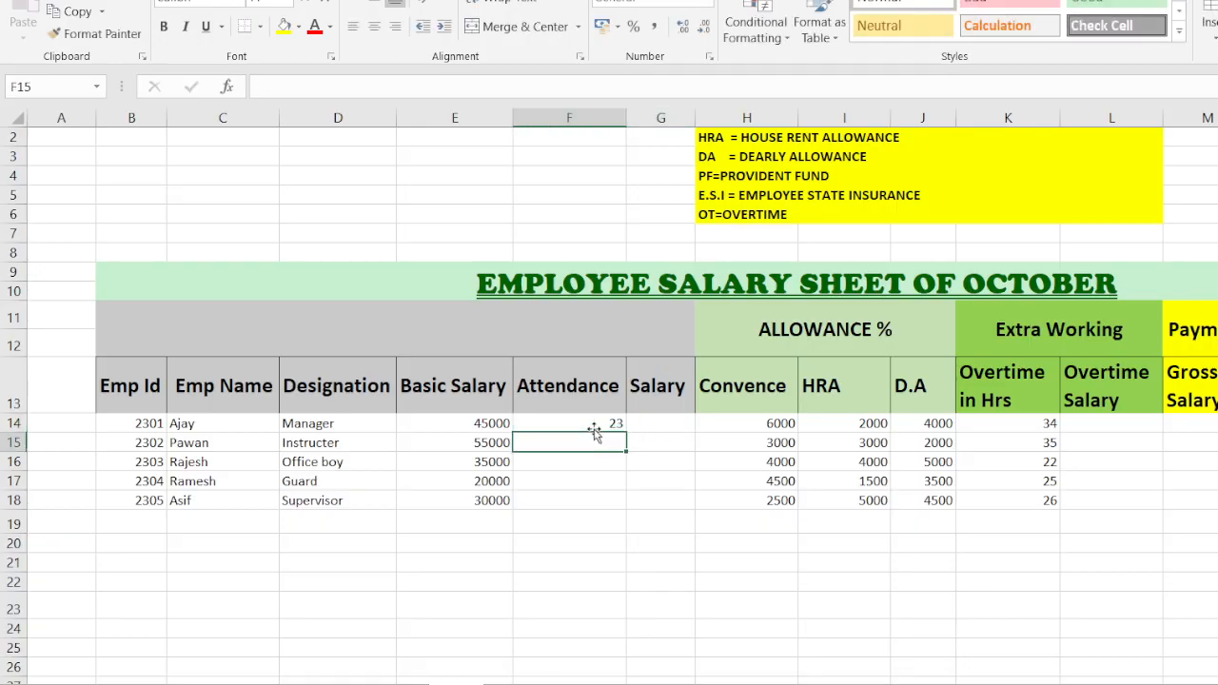
Calculate the first employee's salary in G14 with the formula =E14/31*F14
{"action": "left_click", "coordinate": [638, 424]}
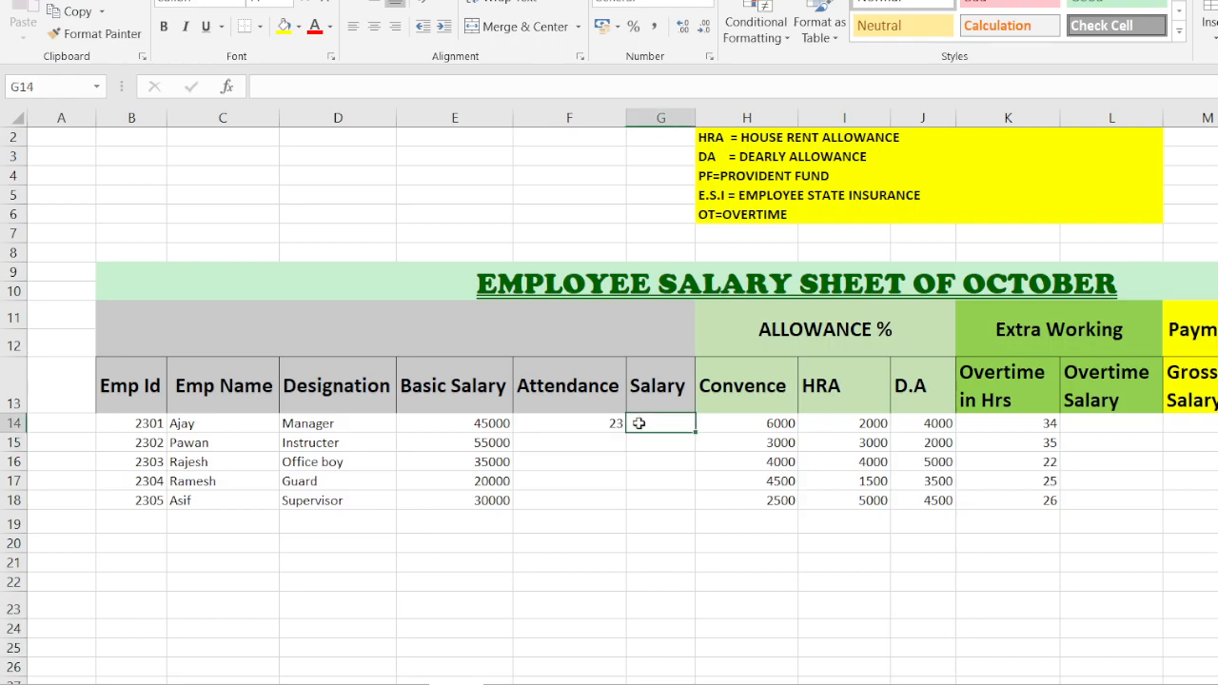
{"action": "type", "text": "="}
{"action": "left_click", "coordinate": [452, 425]}
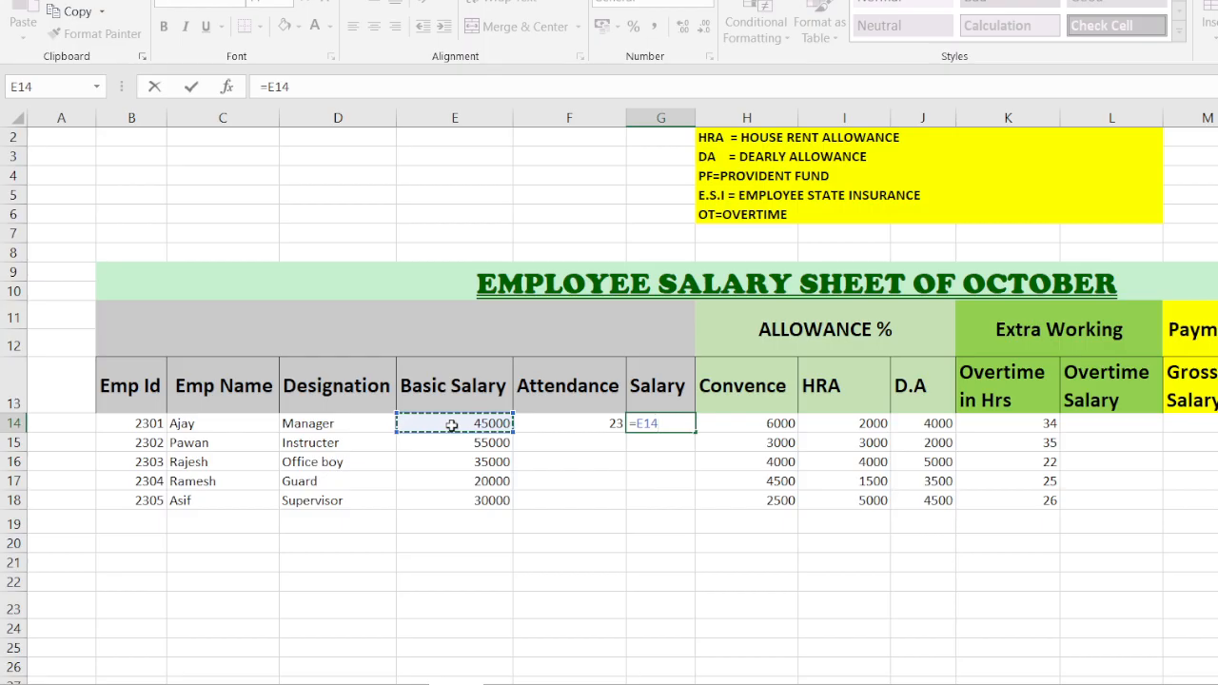
{"action": "type", "text": "/31"}
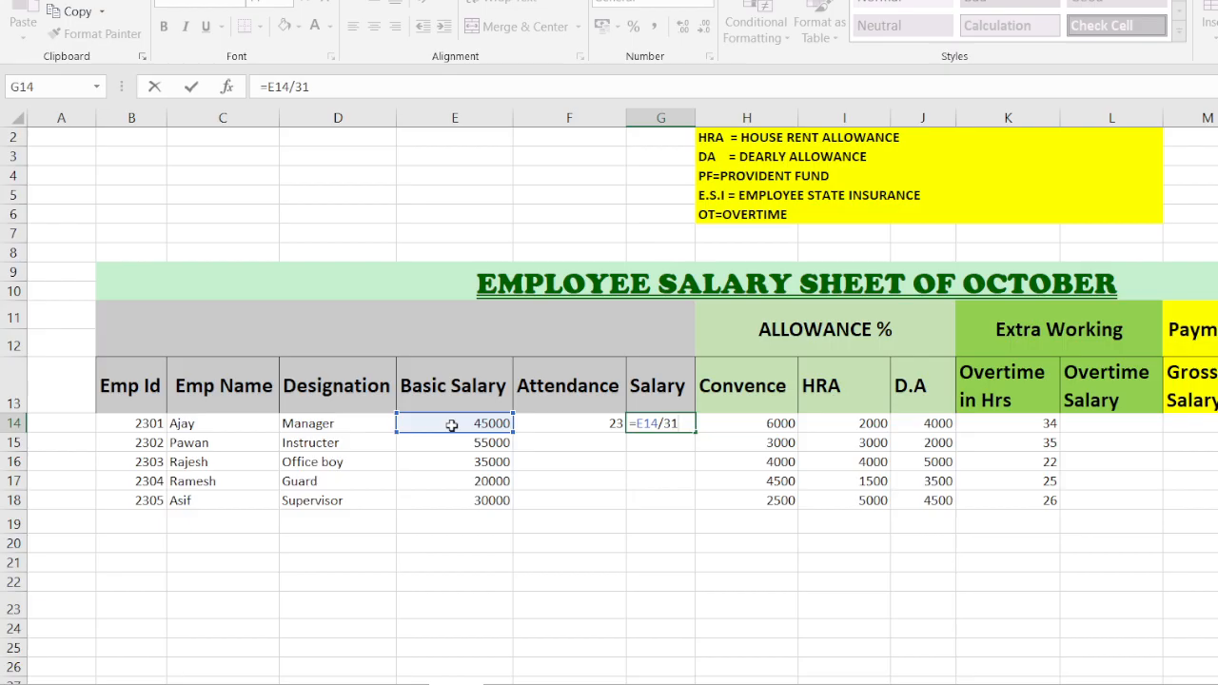
{"action": "type", "text": "*"}
{"action": "left_click", "coordinate": [548, 422]}
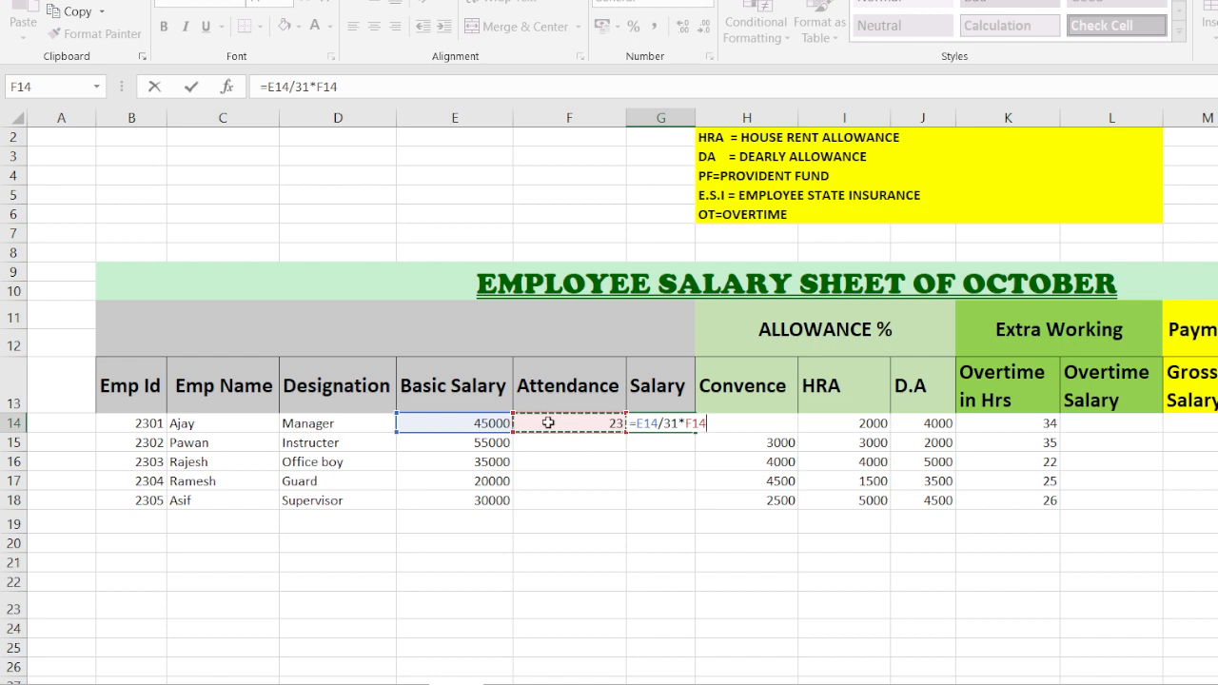
{"action": "key", "text": "Return"}
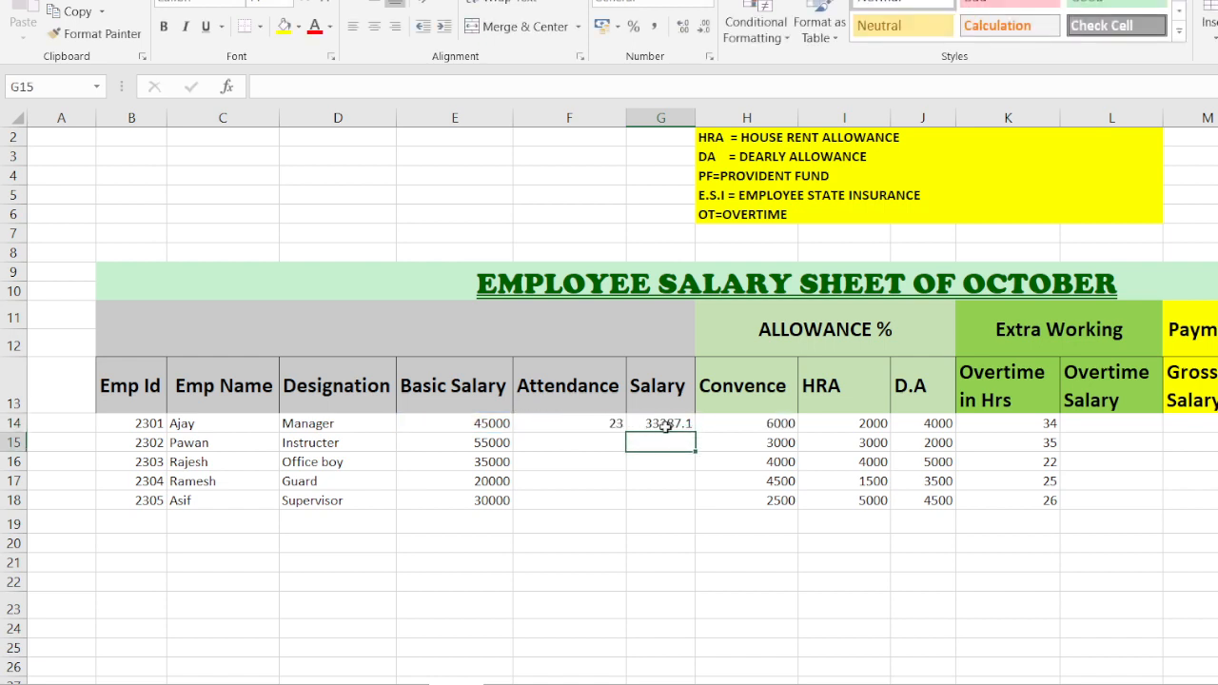
Show the salary in G14 without decimals and fill its formula down to G18
{"action": "left_click", "coordinate": [667, 425]}
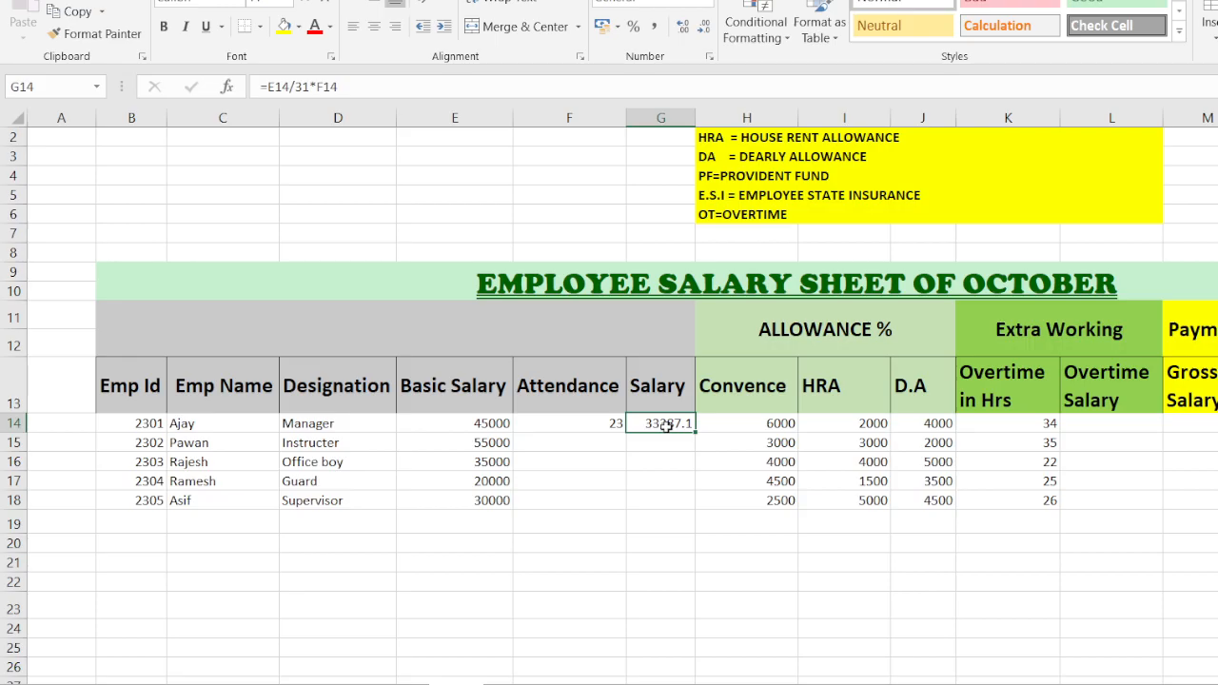
{"action": "left_click", "coordinate": [705, 29]}
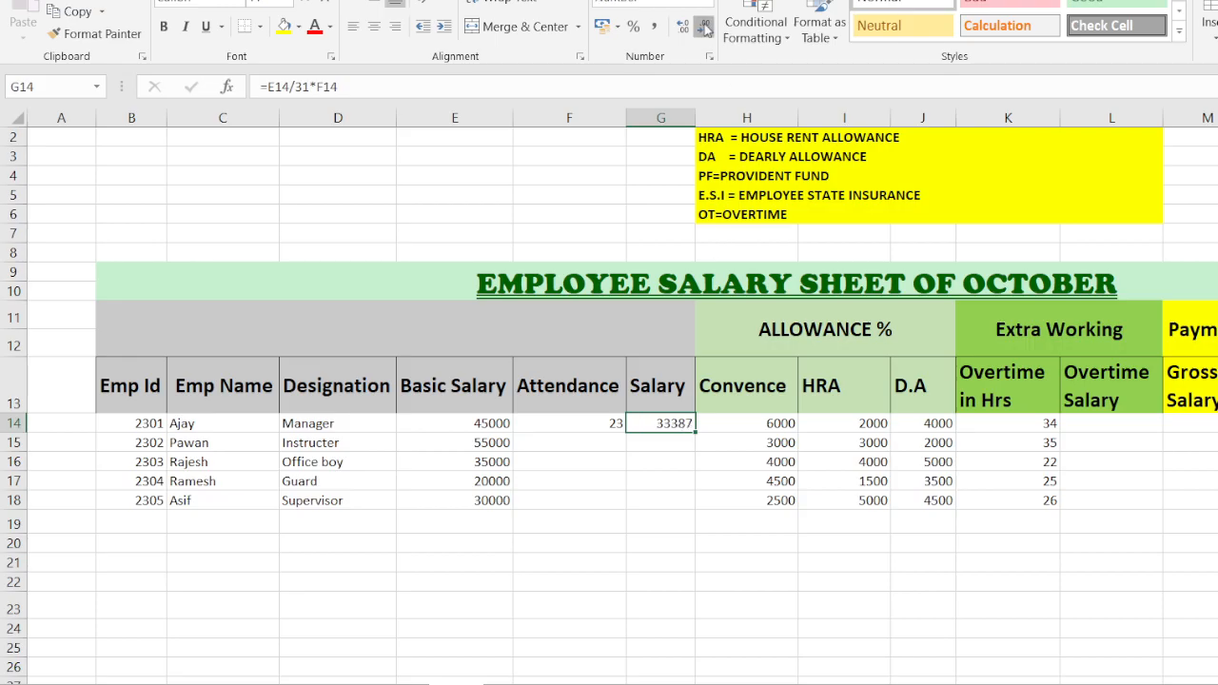
{"action": "double_click", "coordinate": [695, 433]}
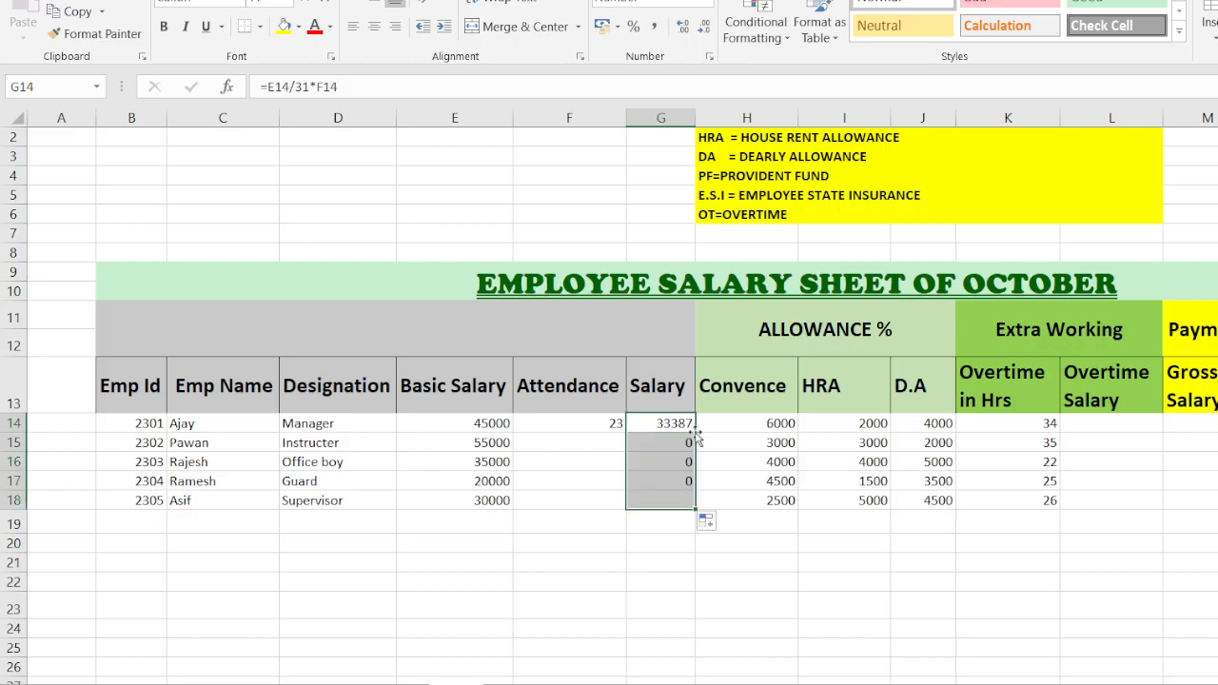
Enter the attendance of the remaining four employees in F15:F18 as 24, 26, 27 and 28
{"action": "left_click", "coordinate": [597, 444]}
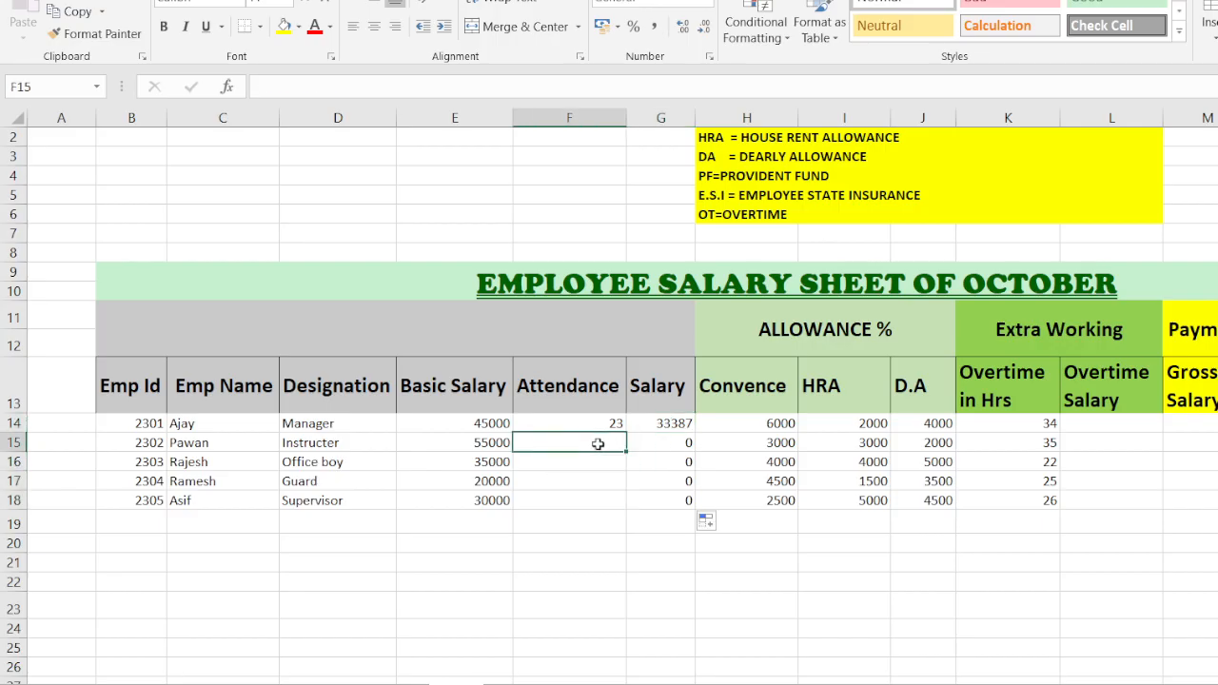
{"action": "type", "text": "24"}
{"action": "key", "text": "Return"}
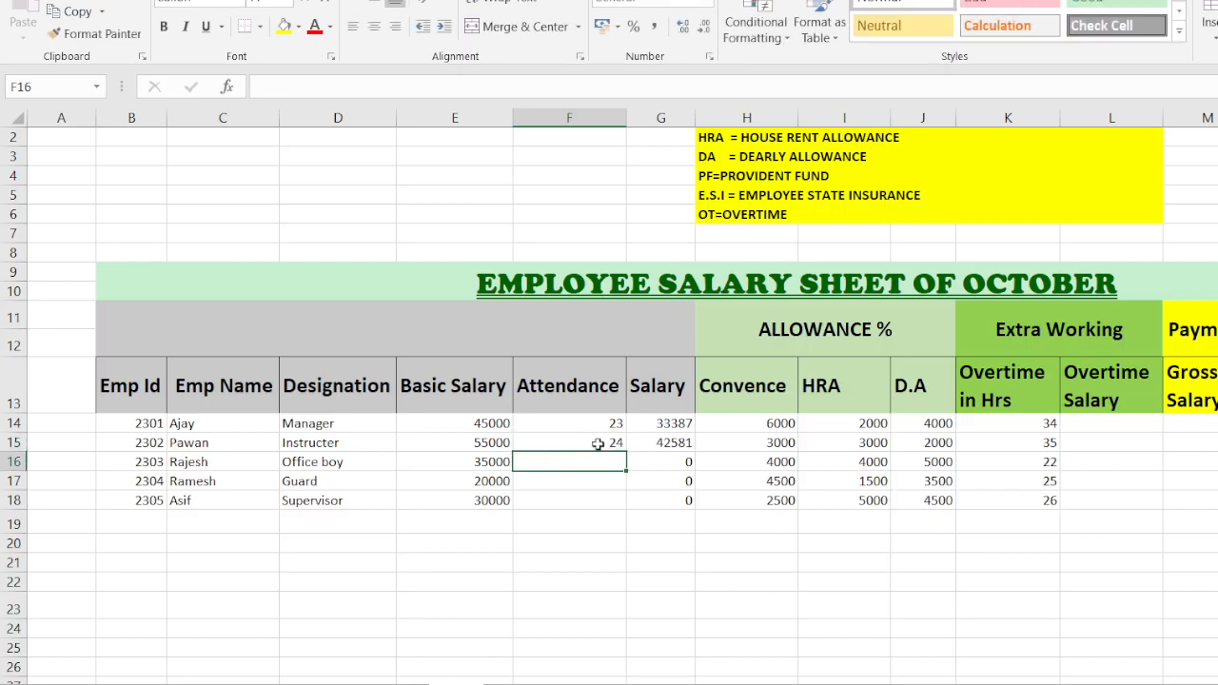
{"action": "type", "text": "26"}
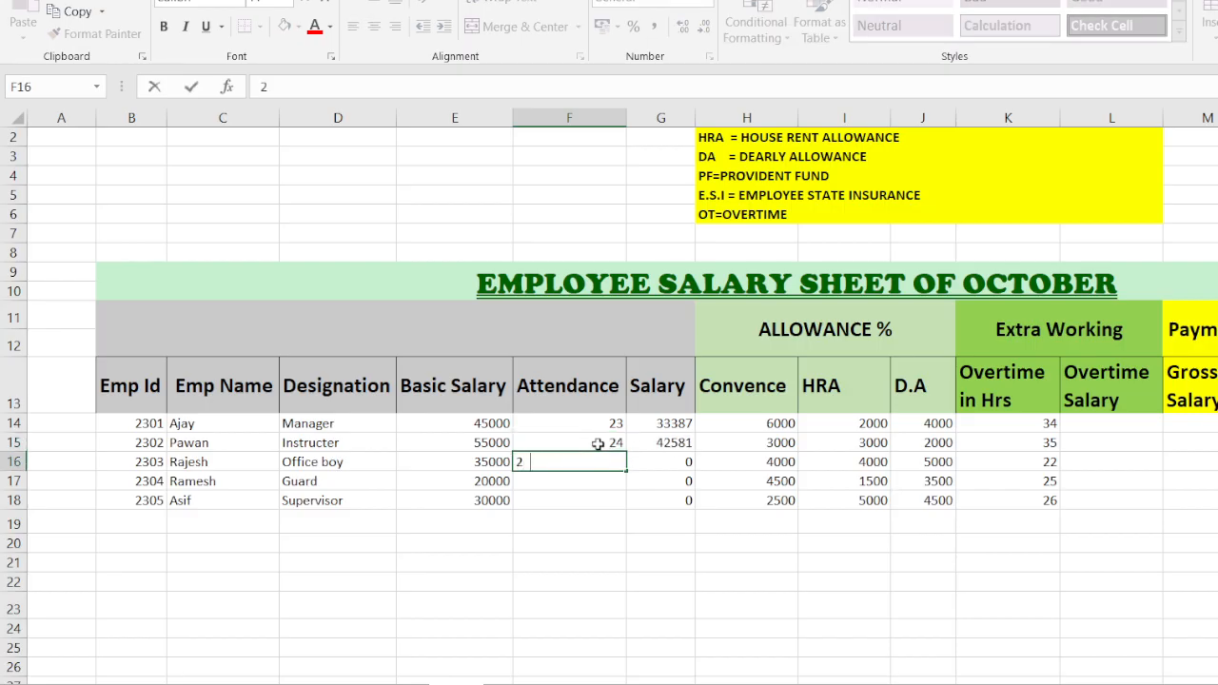
{"action": "key", "text": "Return"}
{"action": "type", "text": "2"}
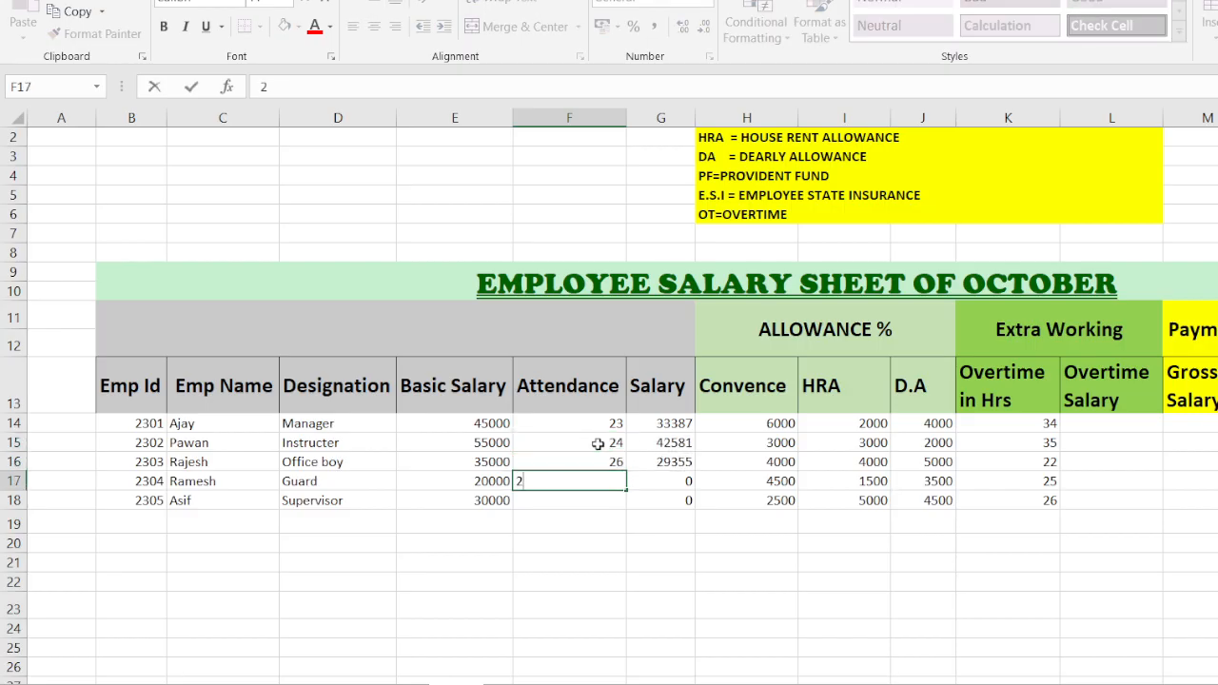
{"action": "type", "text": "7"}
{"action": "key", "text": "Return"}
{"action": "type", "text": "28"}
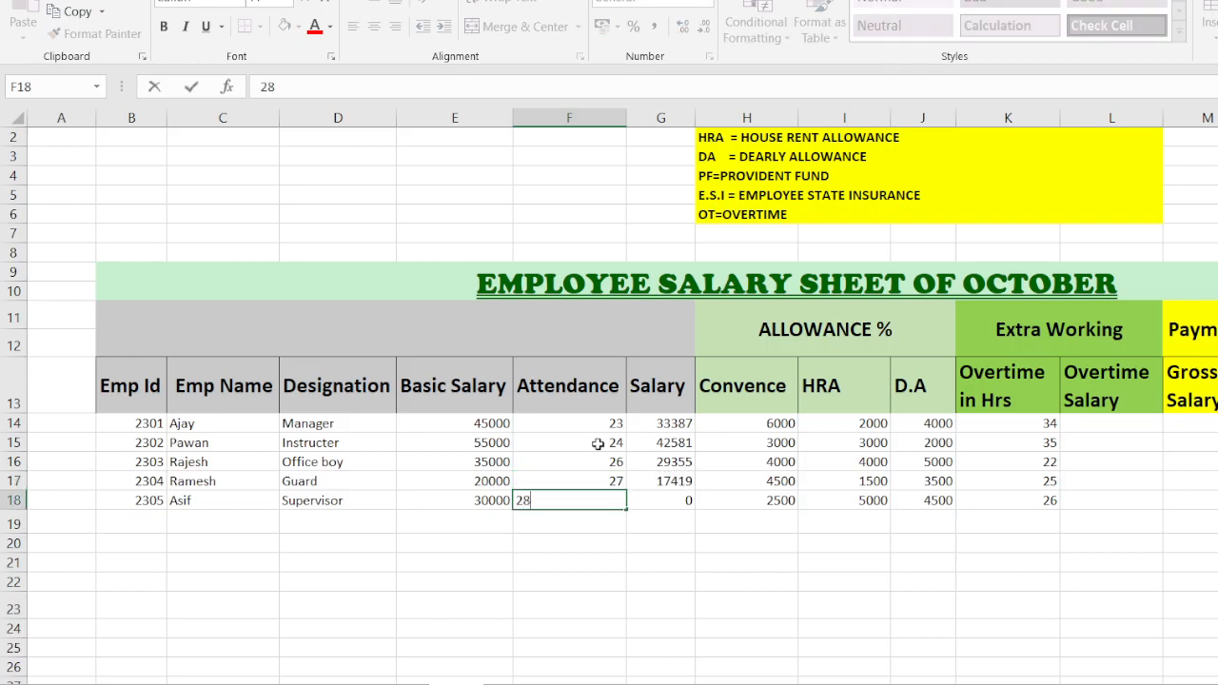
{"action": "key", "text": "Return"}
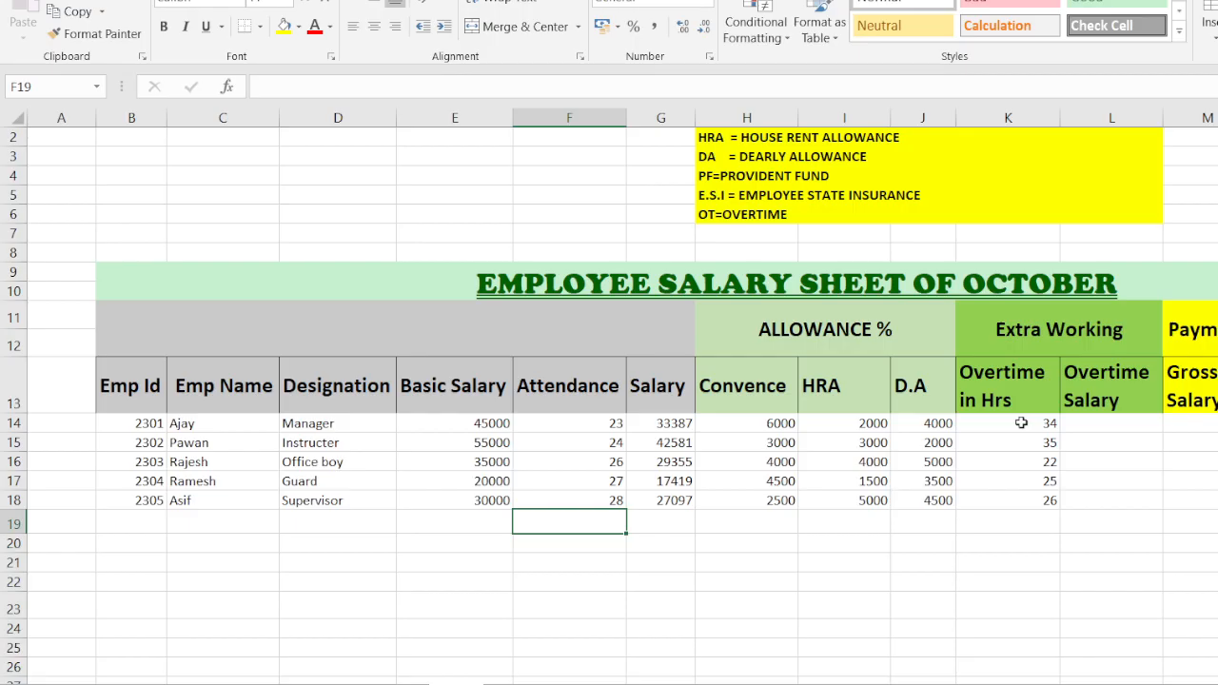
Calculate the first employee's overtime salary in L14 with the formula =E14/31/8*K14
{"action": "left_click", "coordinate": [1069, 422]}
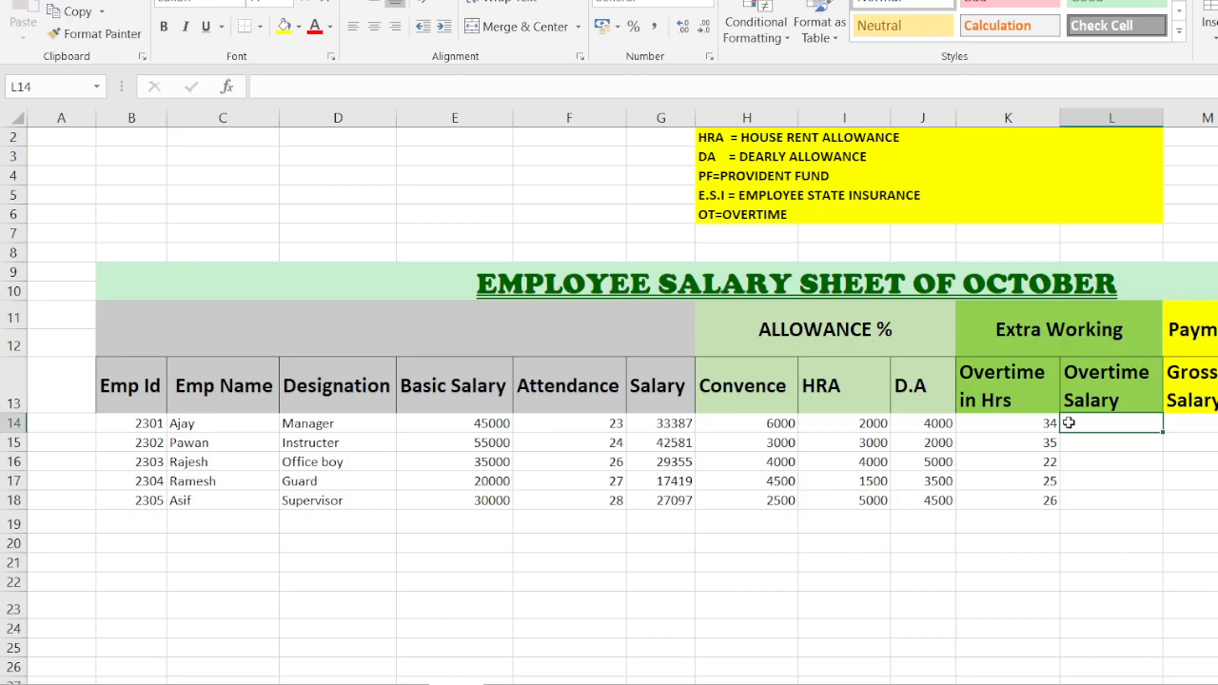
{"action": "left_click", "coordinate": [1023, 420]}
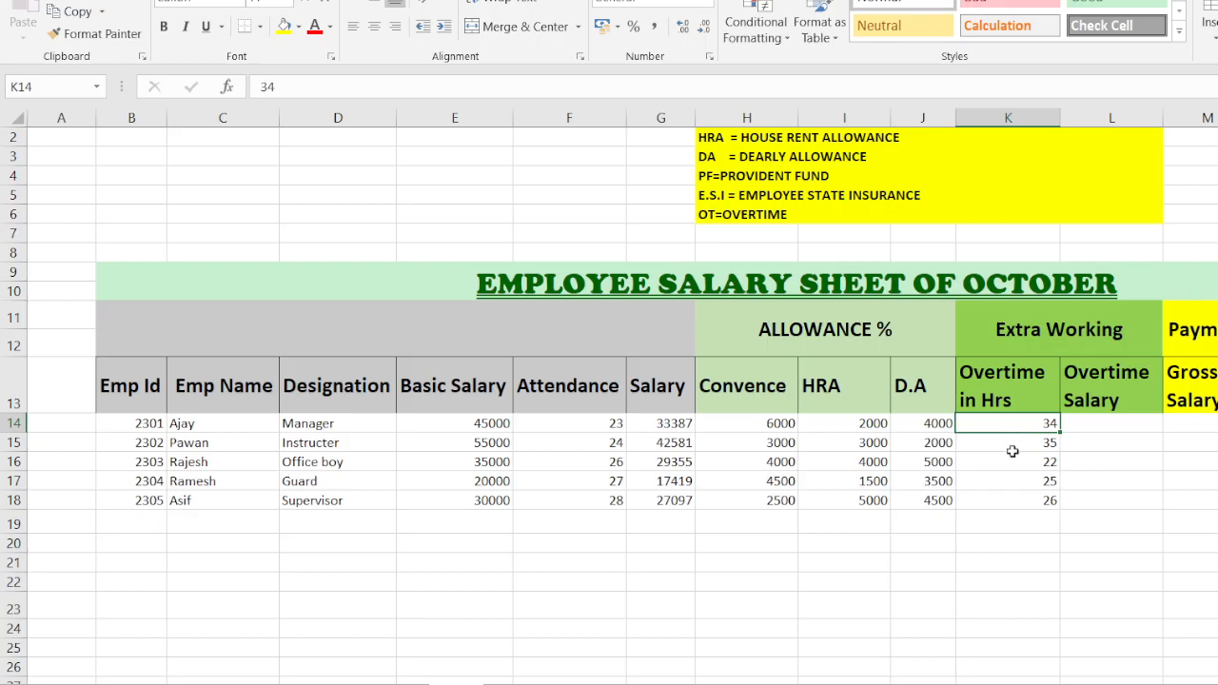
{"action": "left_click", "coordinate": [1098, 424]}
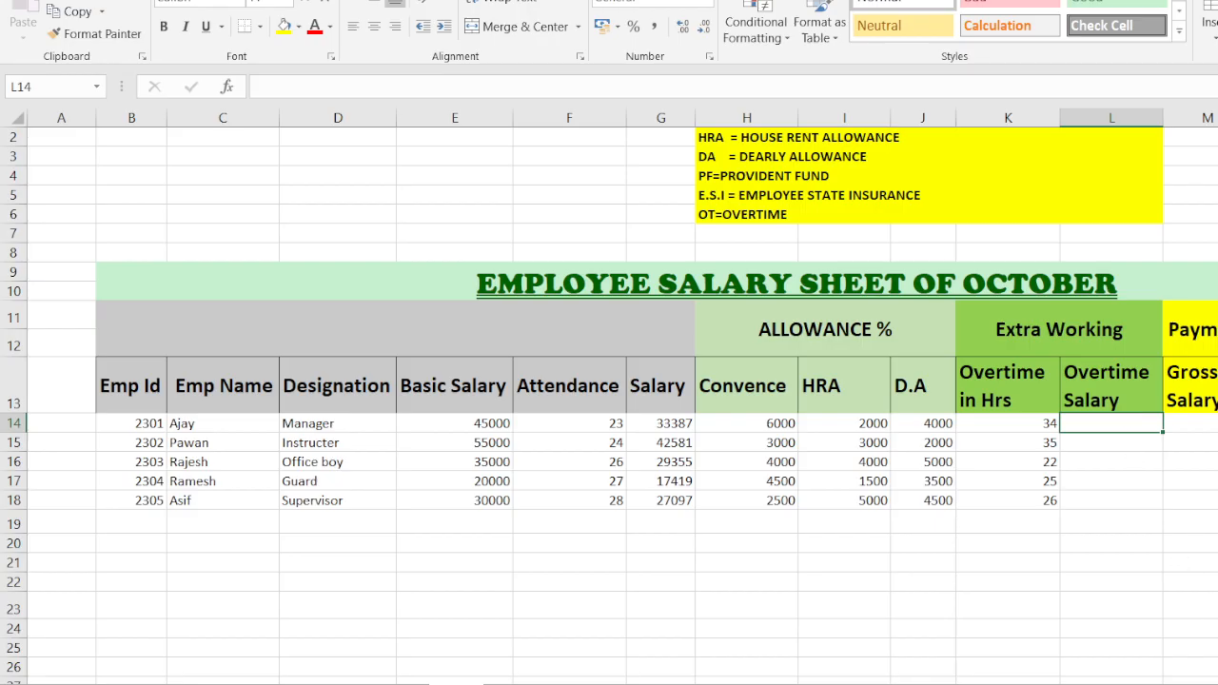
{"action": "scroll", "coordinate": [609, 400], "scroll_direction": "right", "scroll_amount": 6}
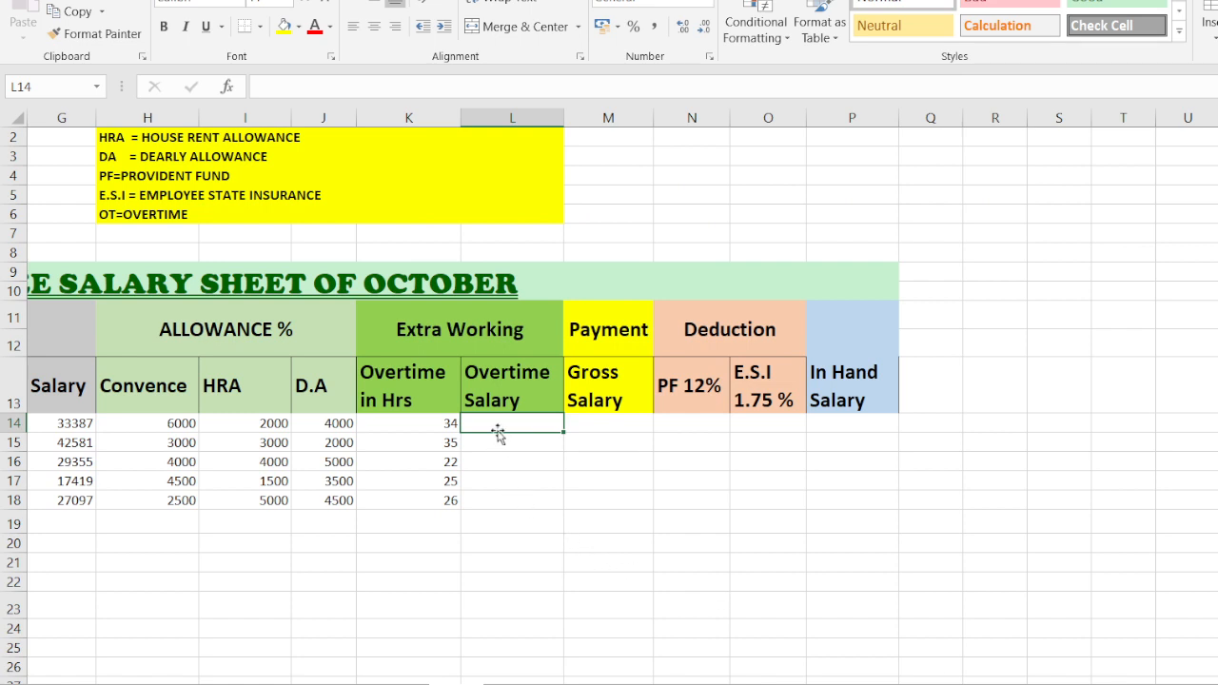
{"action": "type", "text": "="}
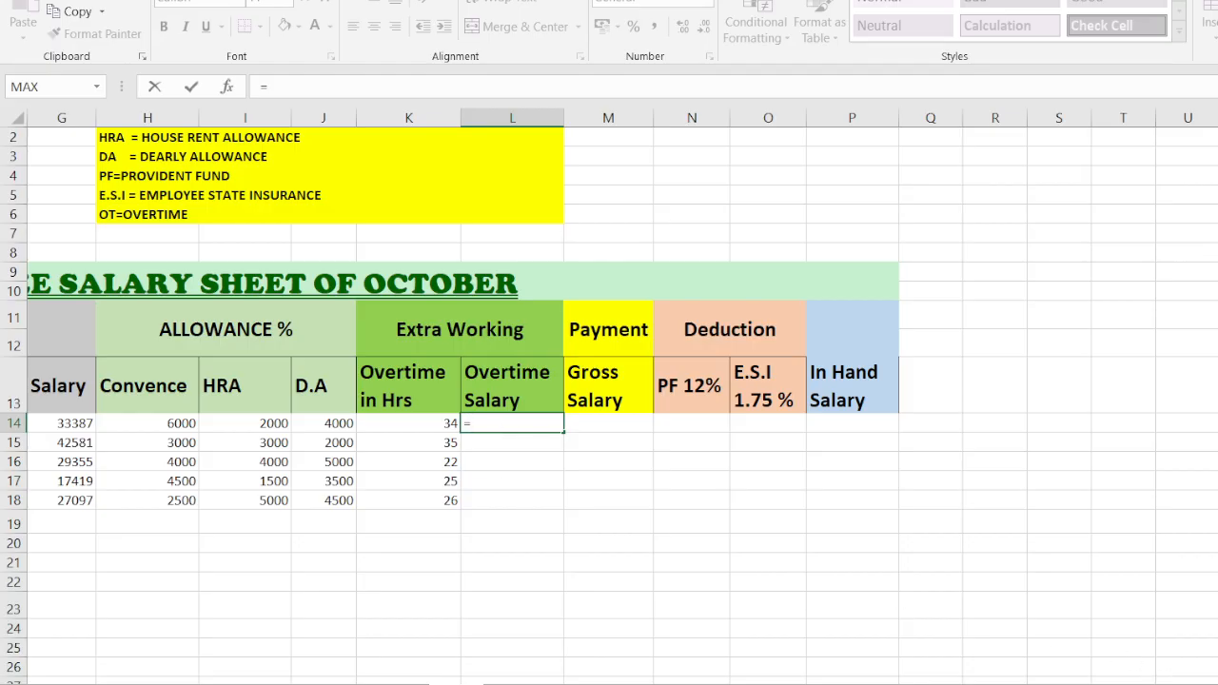
{"action": "scroll", "coordinate": [530, 497], "scroll_direction": "left", "scroll_amount": 3}
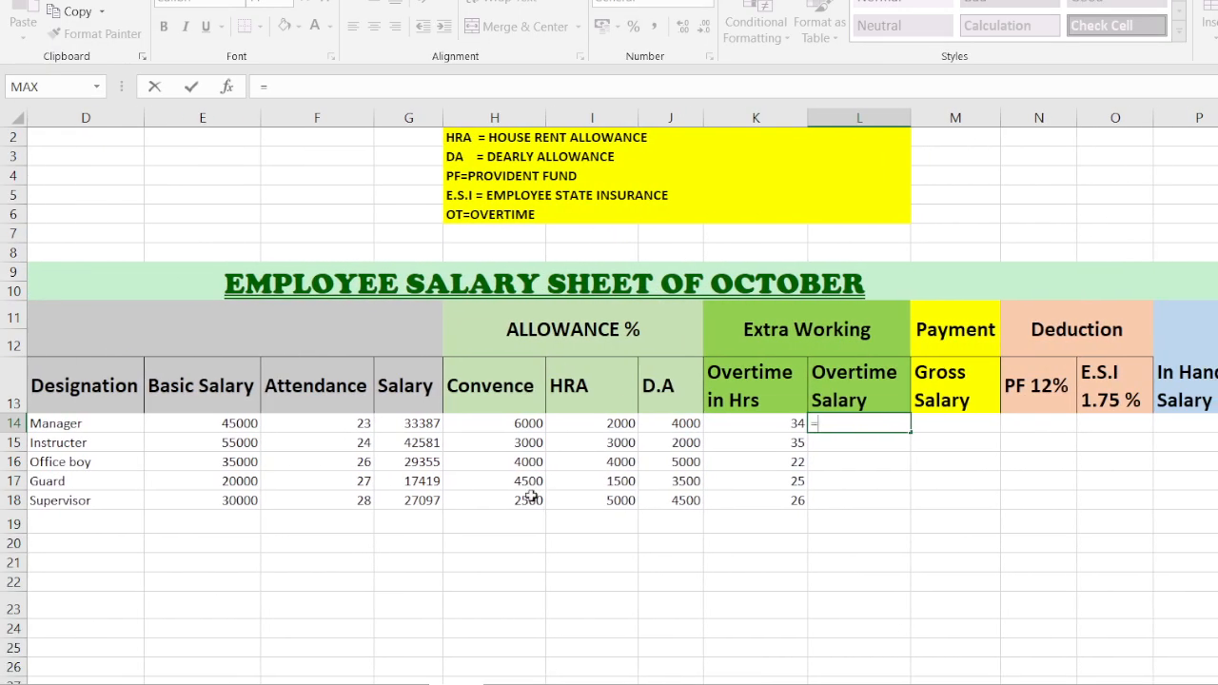
{"action": "left_click", "coordinate": [219, 424]}
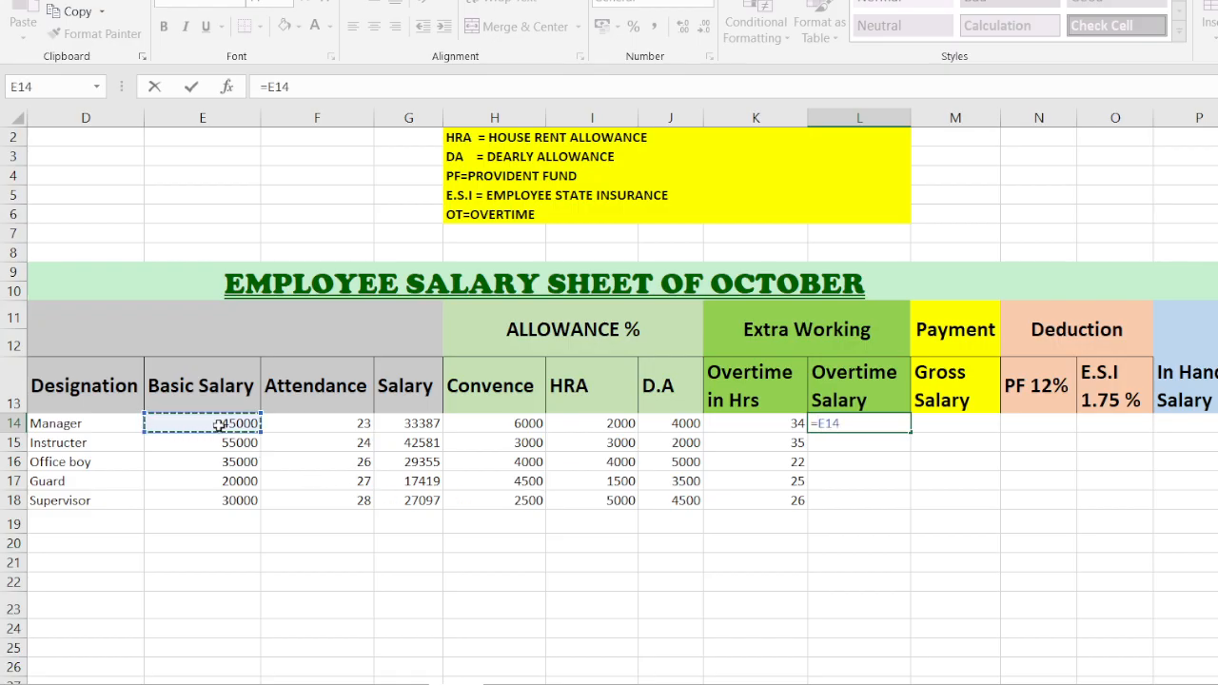
{"action": "type", "text": "/"}
{"action": "left_click", "coordinate": [219, 425]}
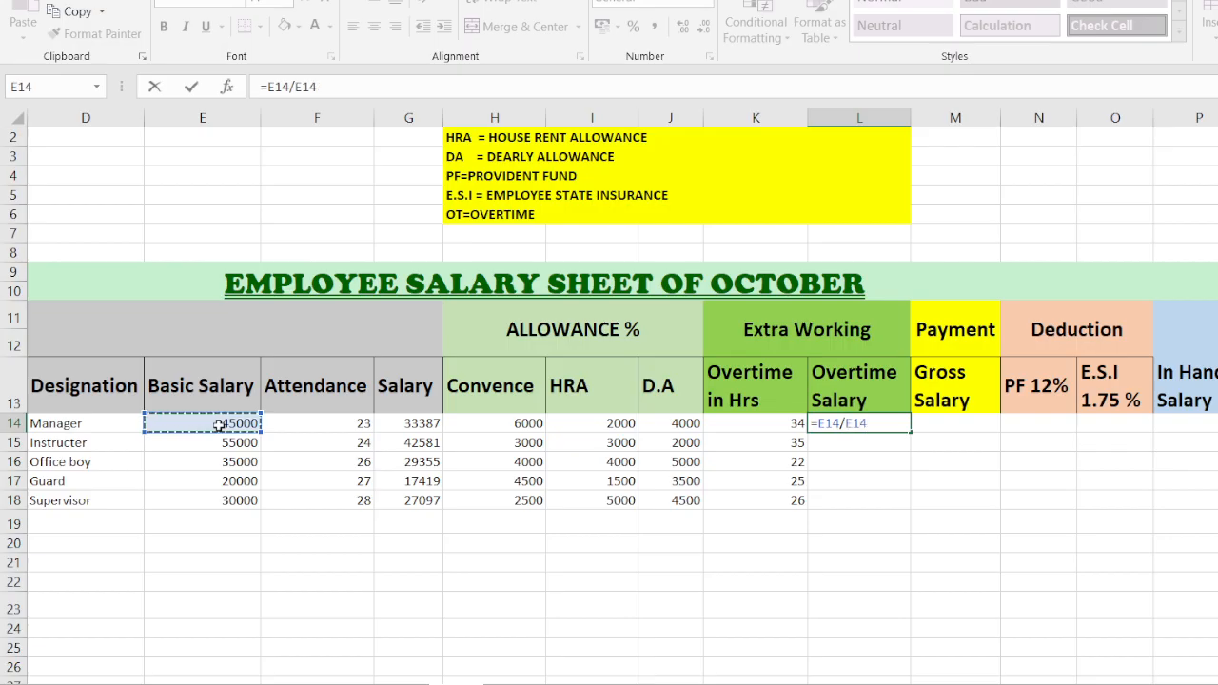
{"action": "key", "text": "BackSpace"}
{"action": "key", "text": "BackSpace"}
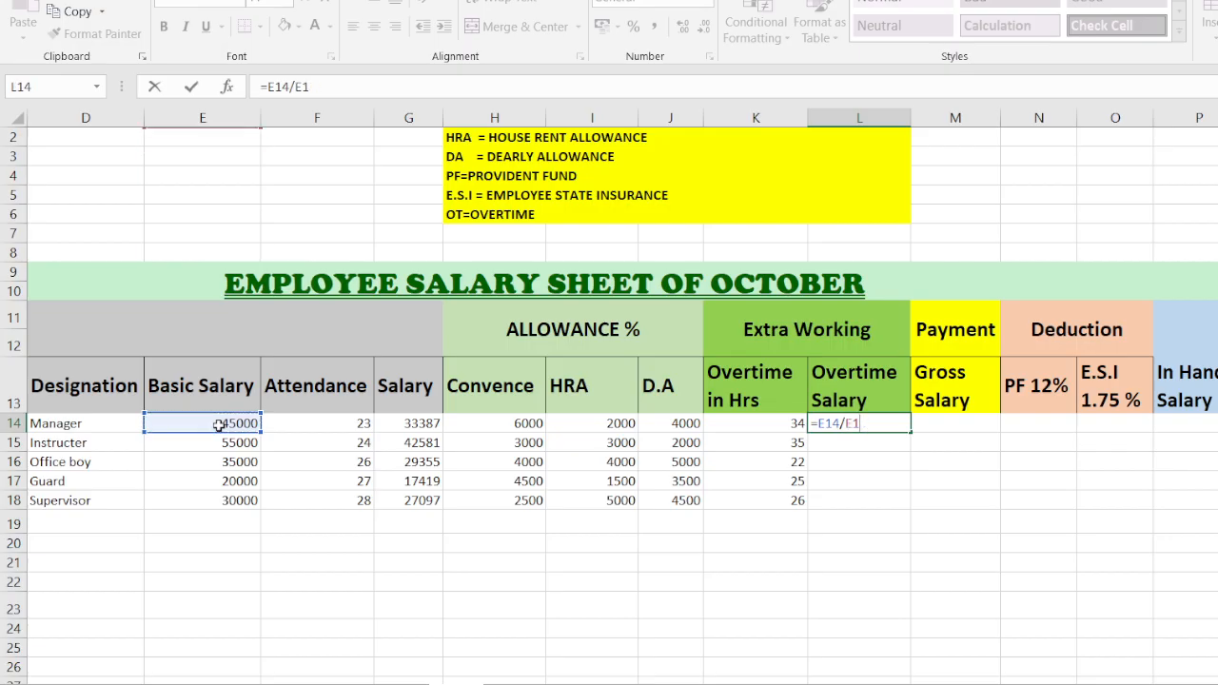
{"action": "key", "text": "BackSpace"}
{"action": "type", "text": "31/8"}
{"action": "type", "text": "*"}
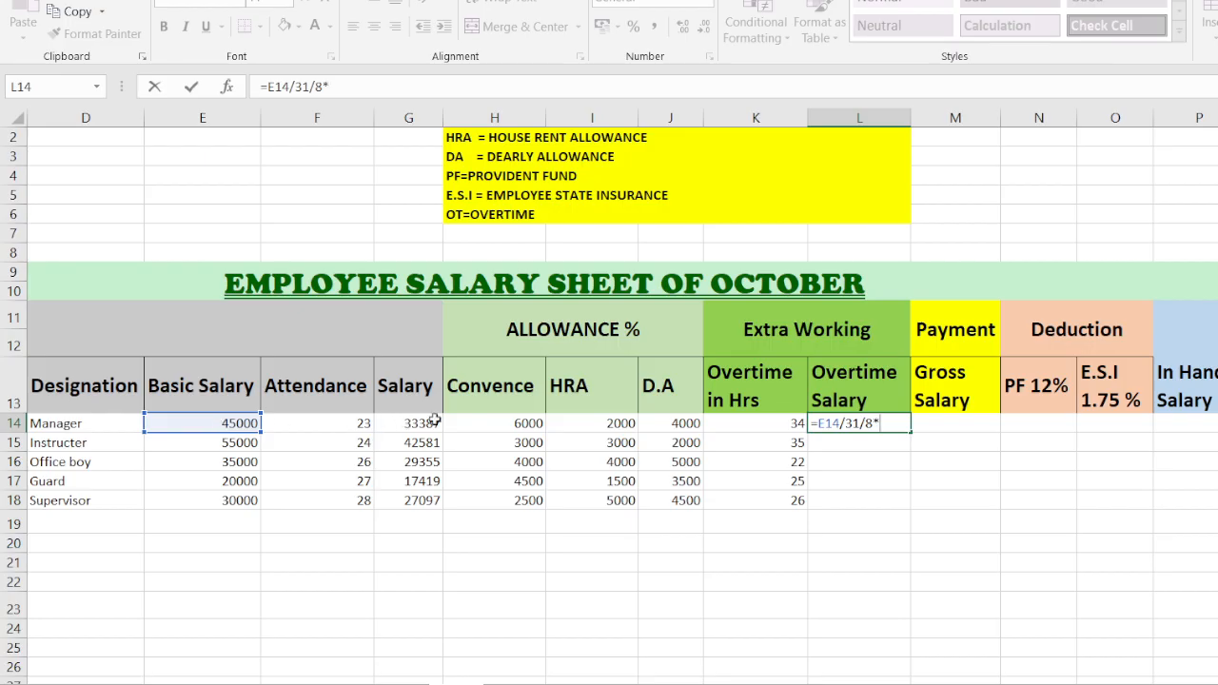
{"action": "left_click", "coordinate": [744, 424]}
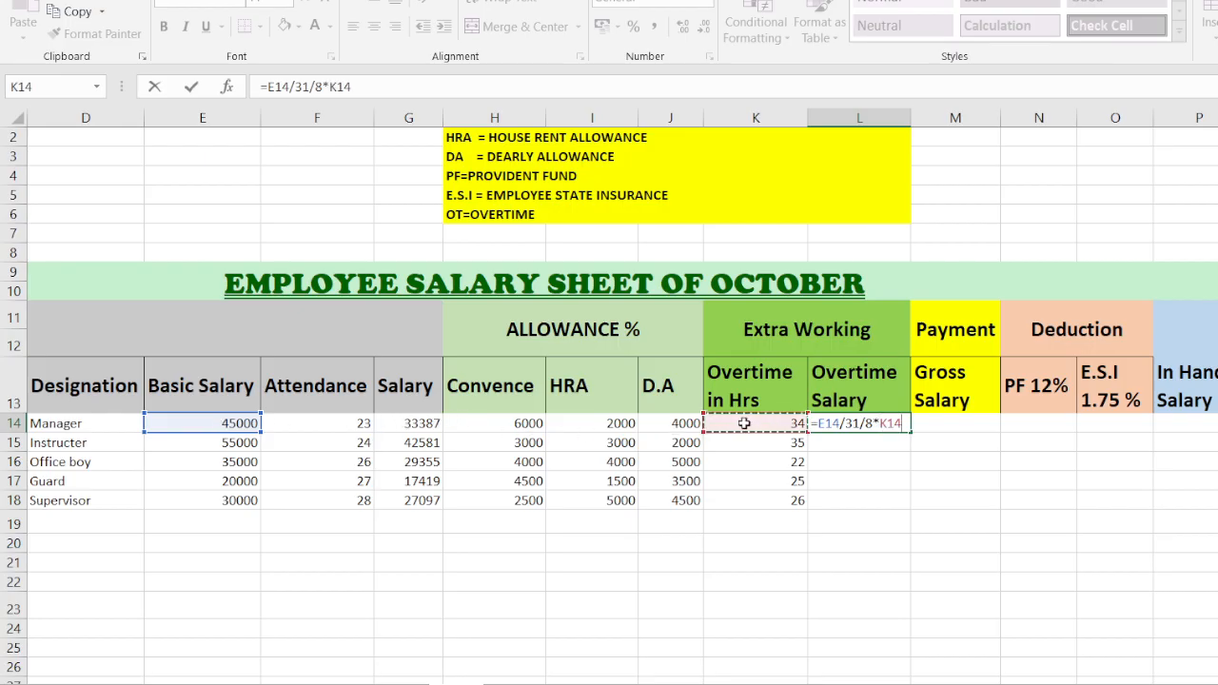
{"action": "key", "text": "Return"}
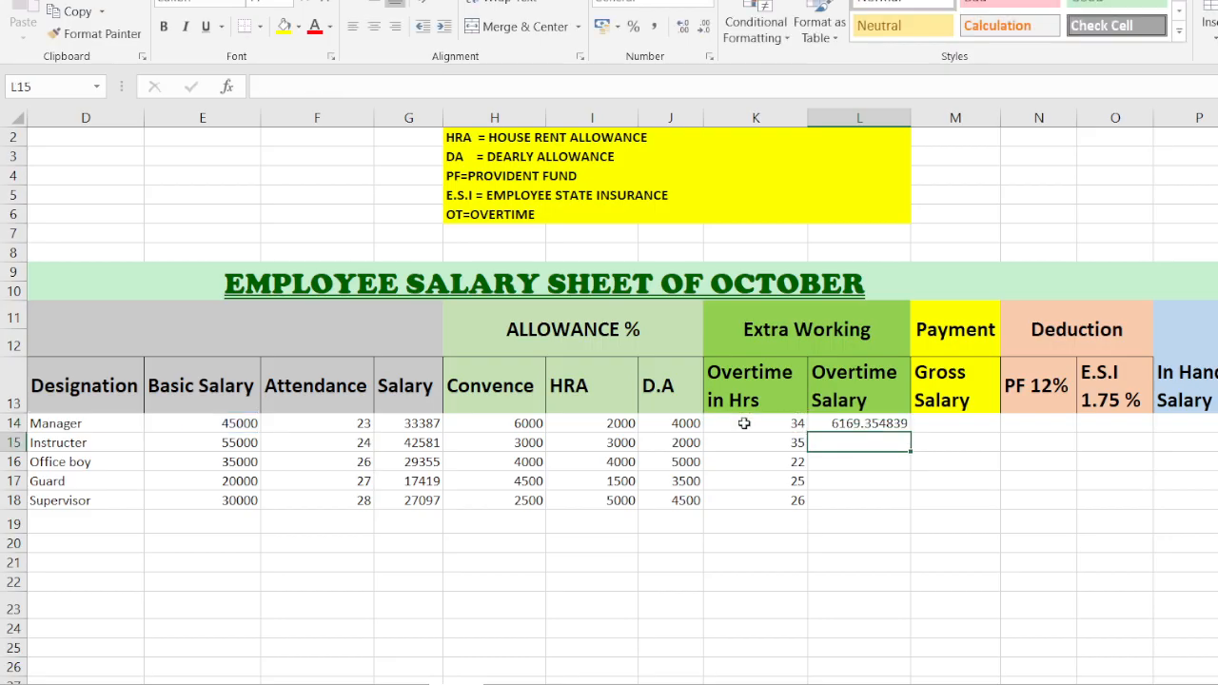
Show the overtime salary in L14 without decimals and fill its formula down to L18
{"action": "left_click", "coordinate": [823, 423]}
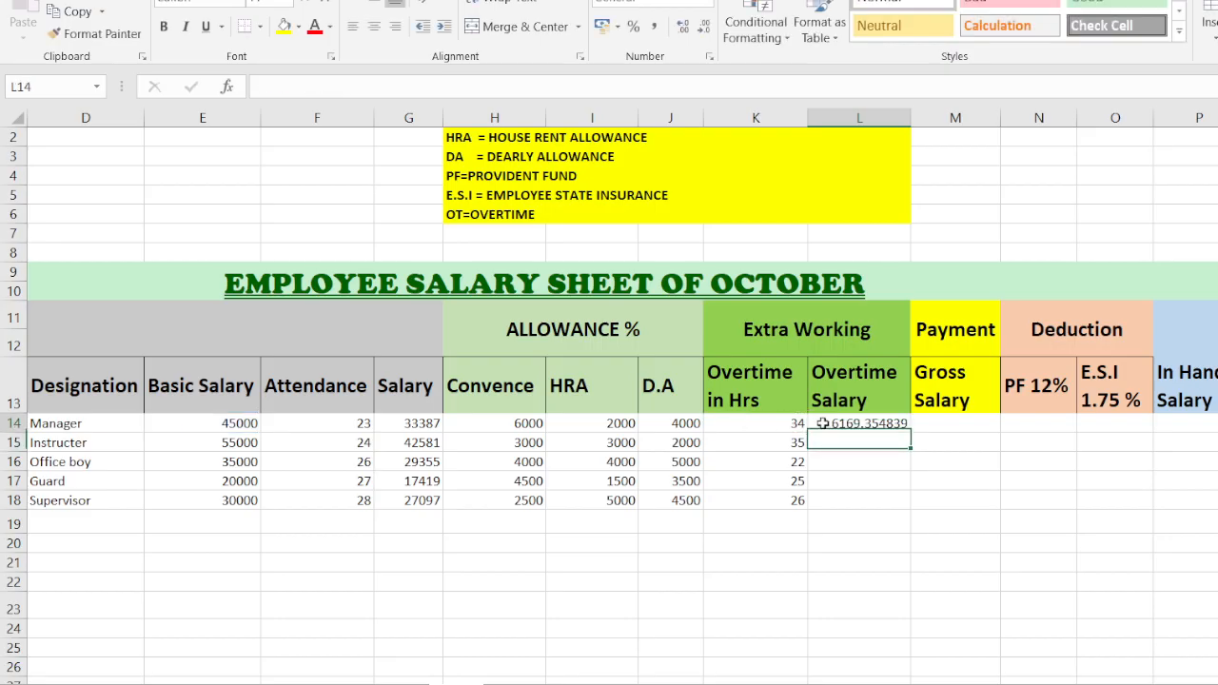
{"action": "left_click", "coordinate": [704, 26]}
{"action": "left_click", "coordinate": [704, 26]}
{"action": "left_click", "coordinate": [704, 26]}
{"action": "left_click", "coordinate": [704, 26]}
{"action": "left_click", "coordinate": [704, 26]}
{"action": "left_click", "coordinate": [704, 26]}
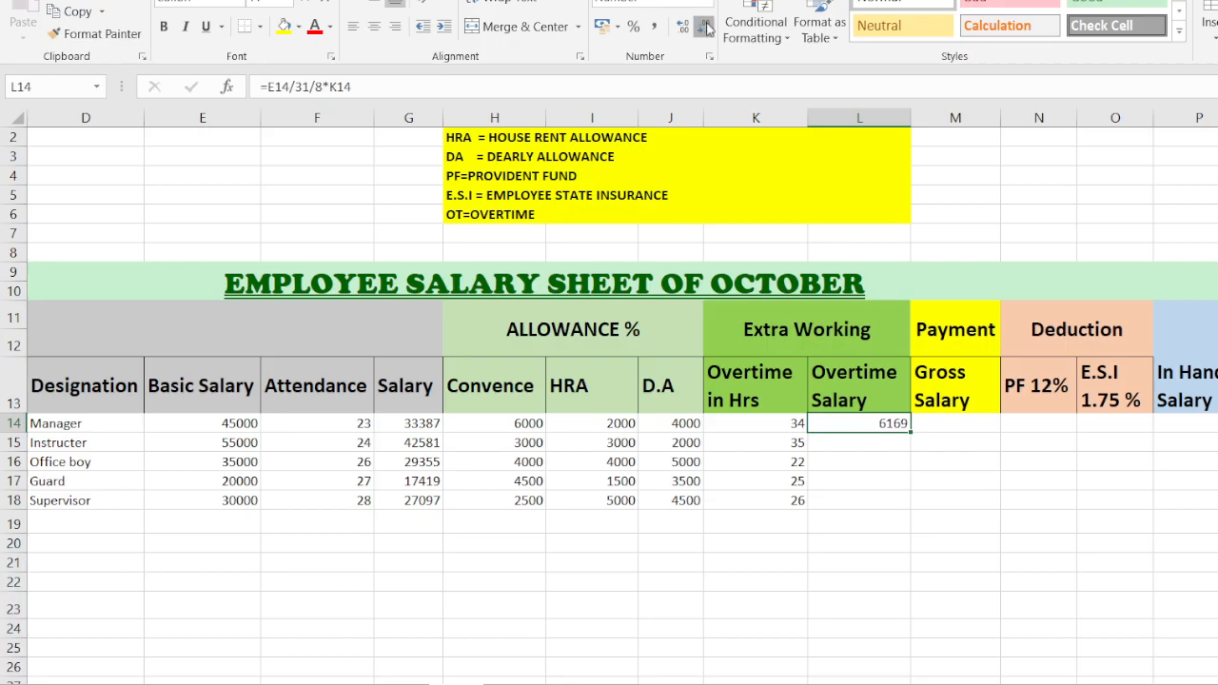
{"action": "double_click", "coordinate": [912, 435]}
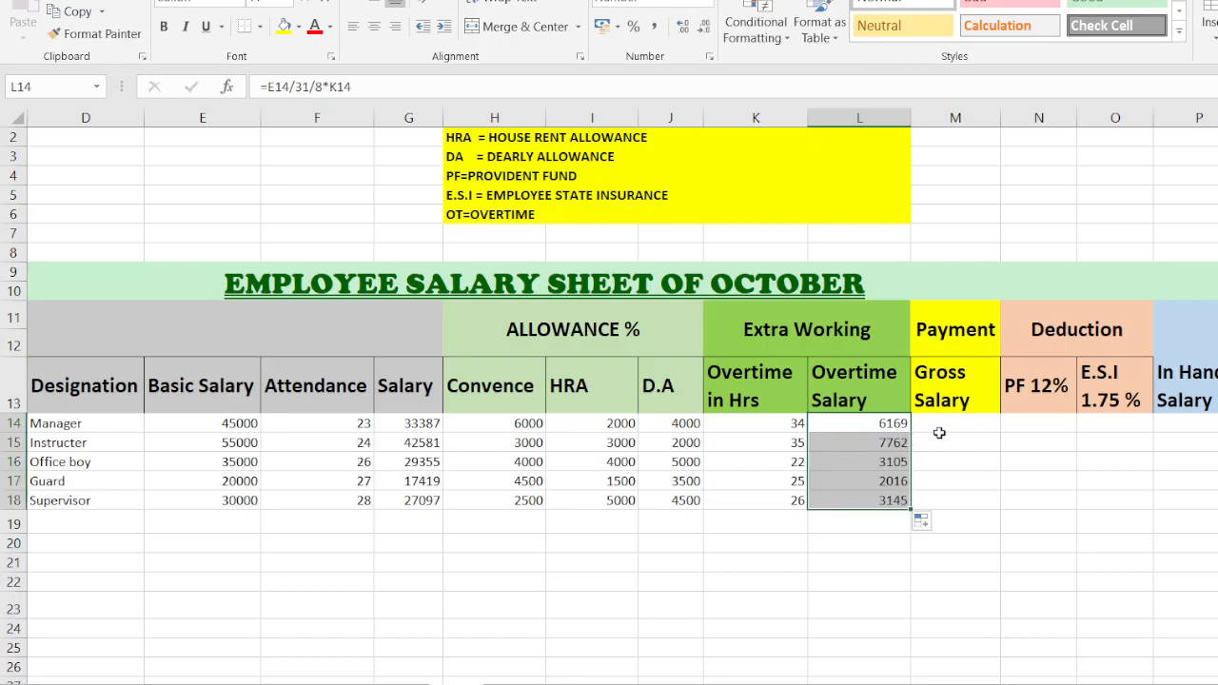
Calculate the gross salary in M14 with the formula =G14+H14+I14+J14+L14 and fill it down to M18
{"action": "left_click", "coordinate": [942, 426]}
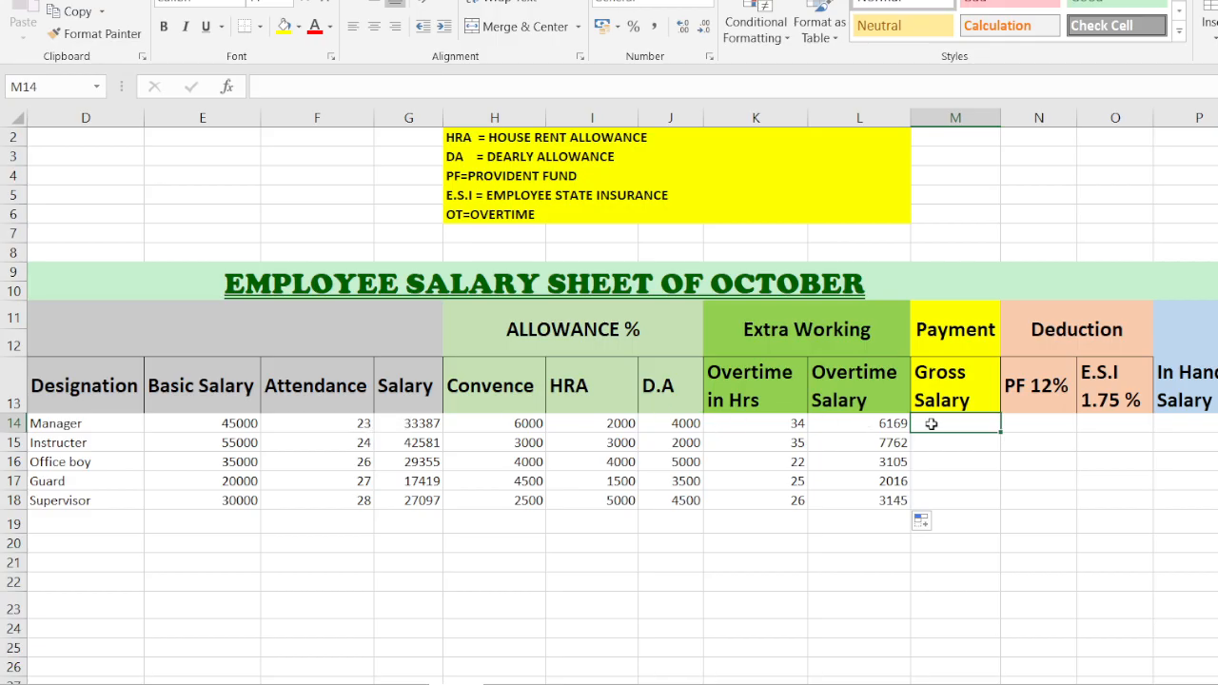
{"action": "type", "text": "="}
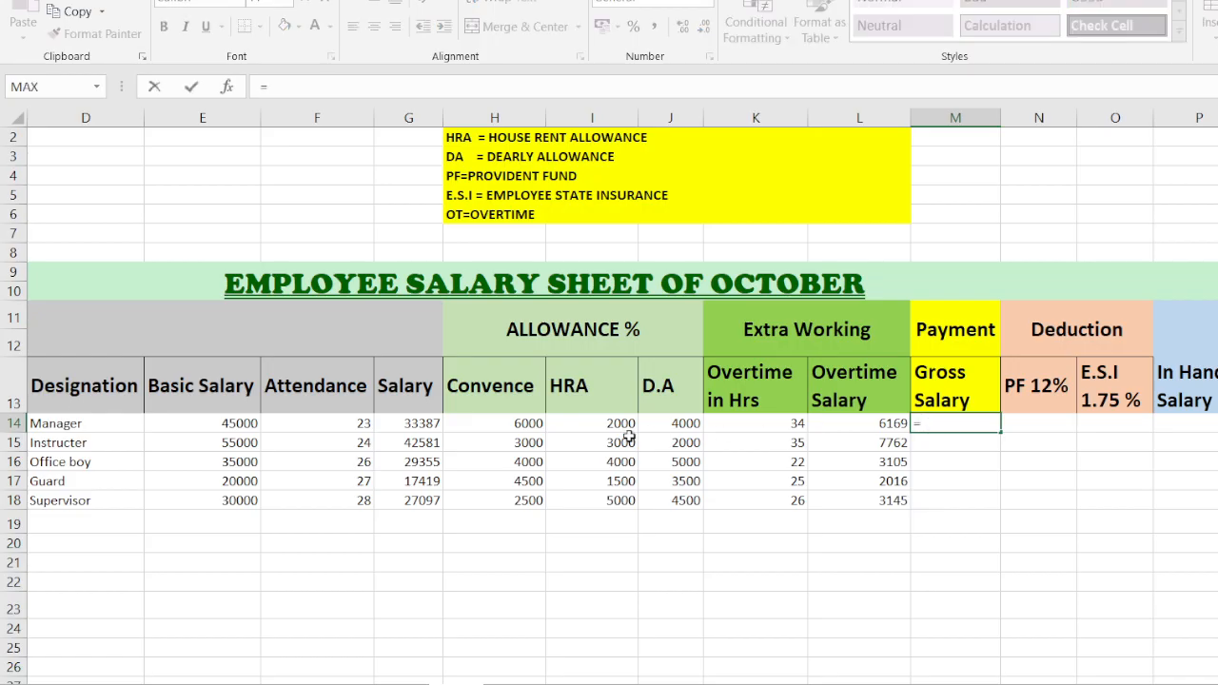
{"action": "left_click", "coordinate": [401, 422]}
{"action": "type", "text": "+"}
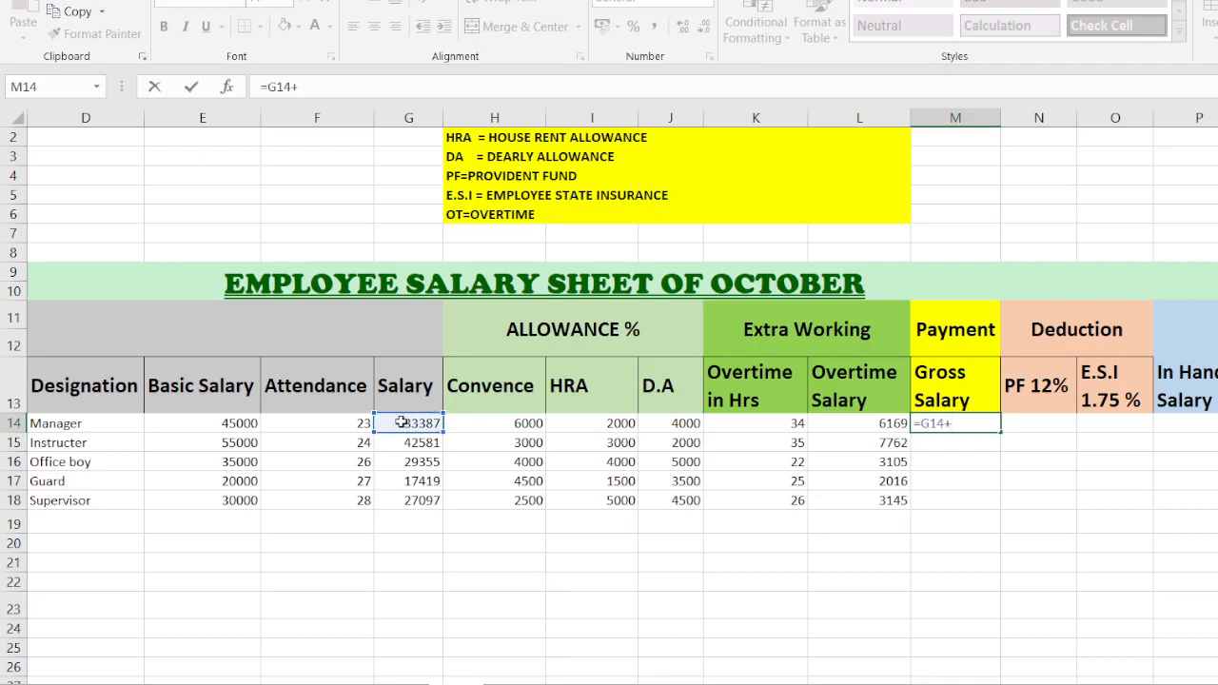
{"action": "left_click", "coordinate": [456, 422]}
{"action": "type", "text": "+"}
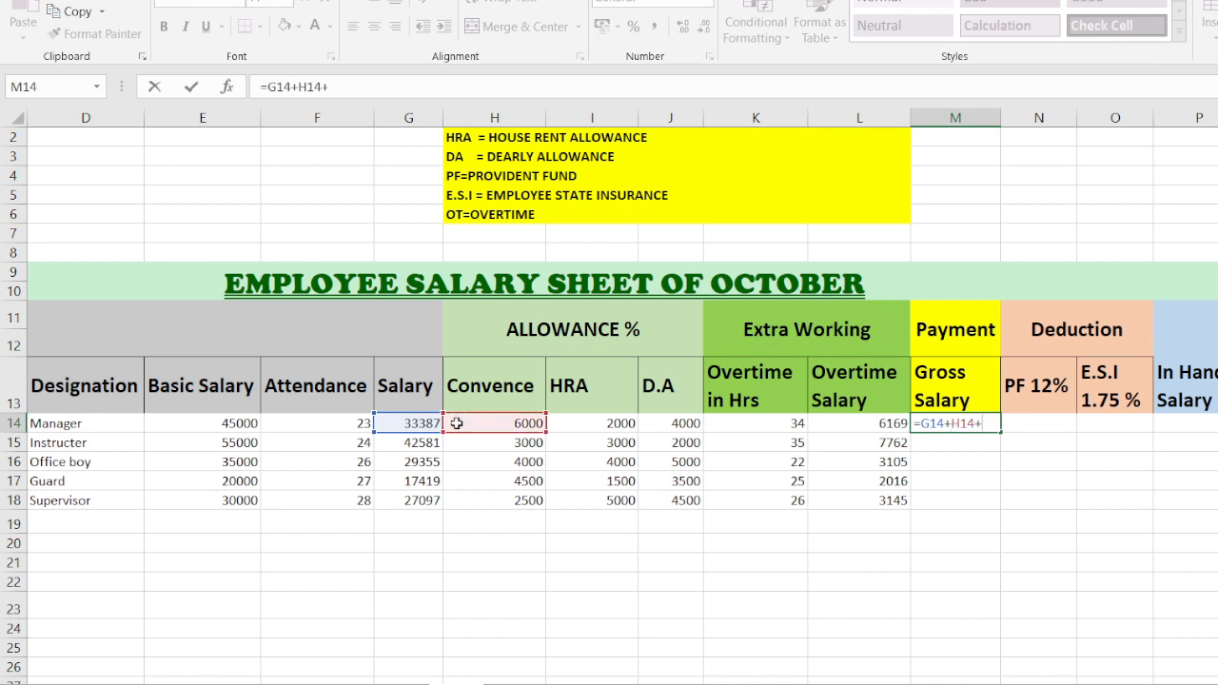
{"action": "left_click", "coordinate": [573, 423]}
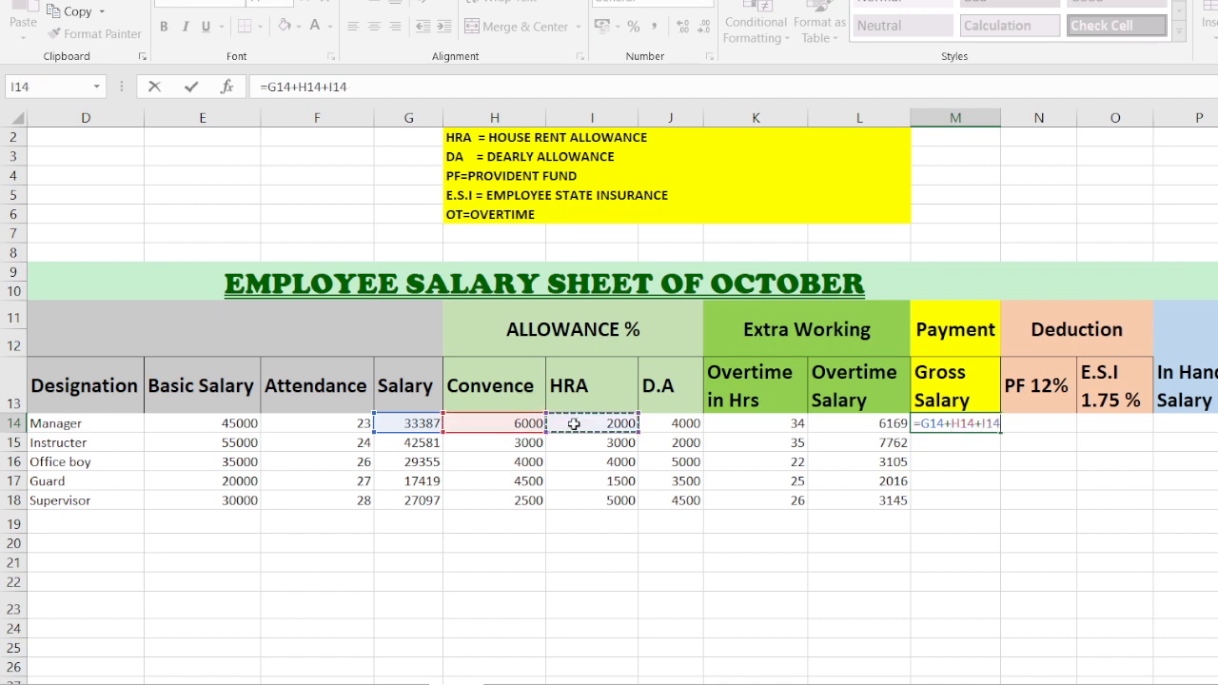
{"action": "type", "text": "+"}
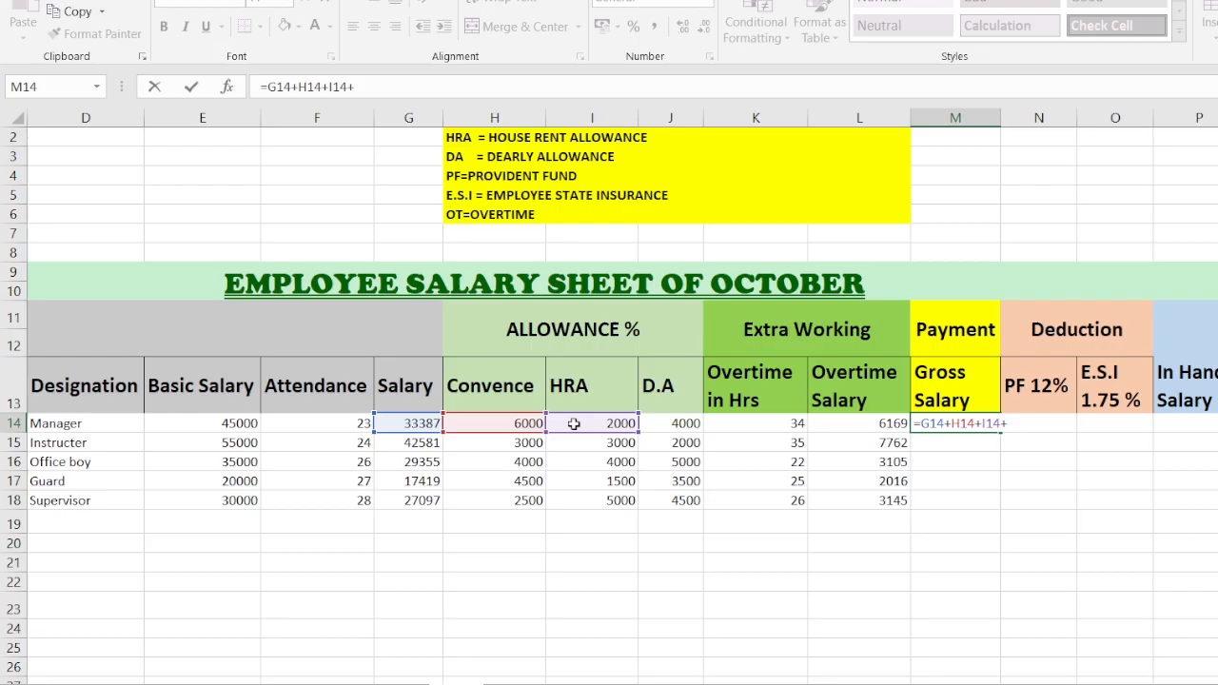
{"action": "left_click", "coordinate": [666, 423]}
{"action": "type", "text": "+"}
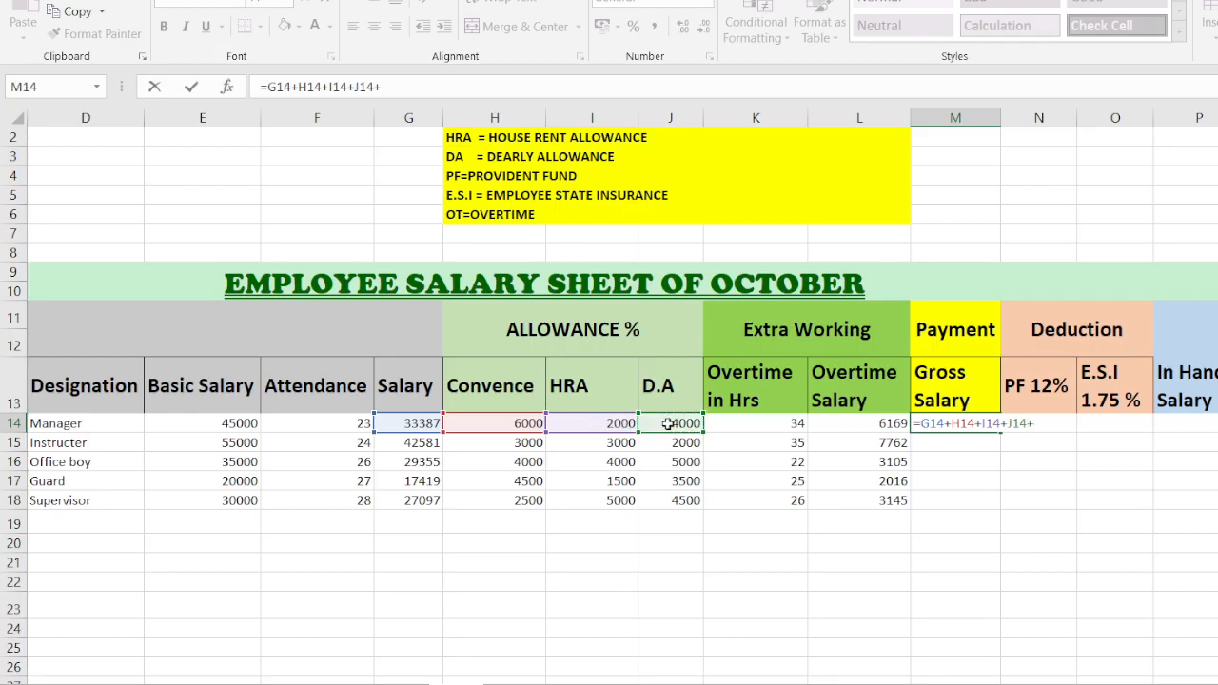
{"action": "left_click", "coordinate": [820, 423]}
{"action": "key", "text": "Return"}
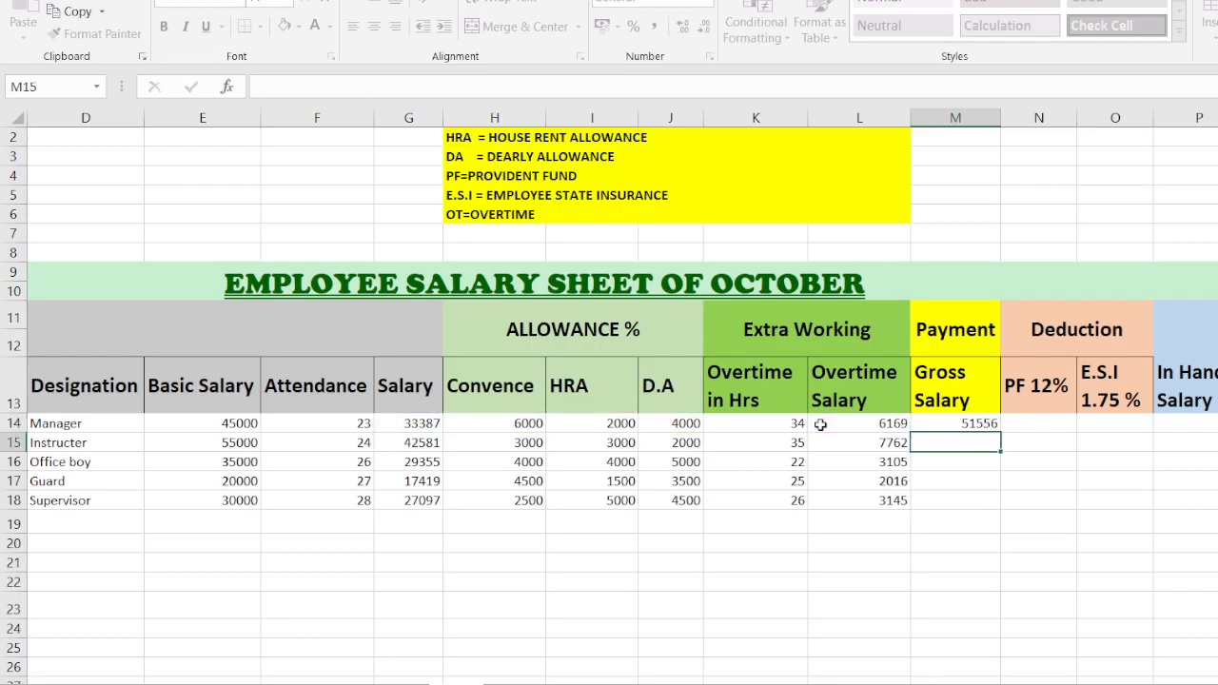
{"action": "left_click", "coordinate": [939, 423]}
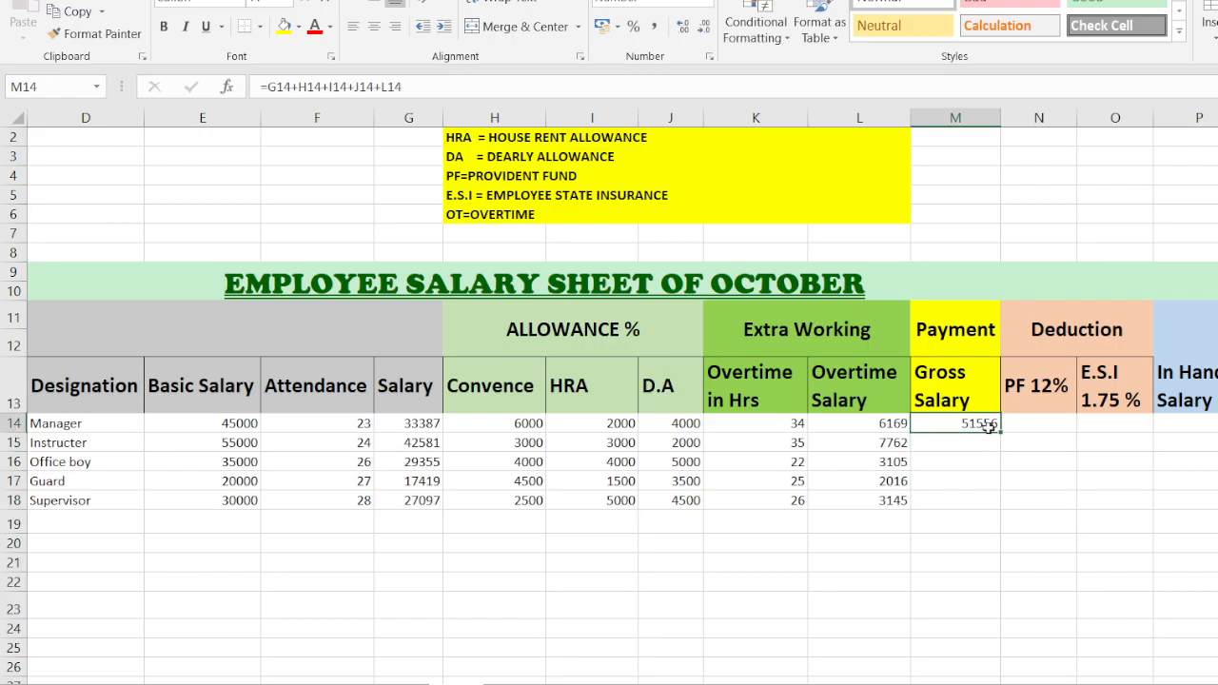
{"action": "double_click", "coordinate": [997, 430]}
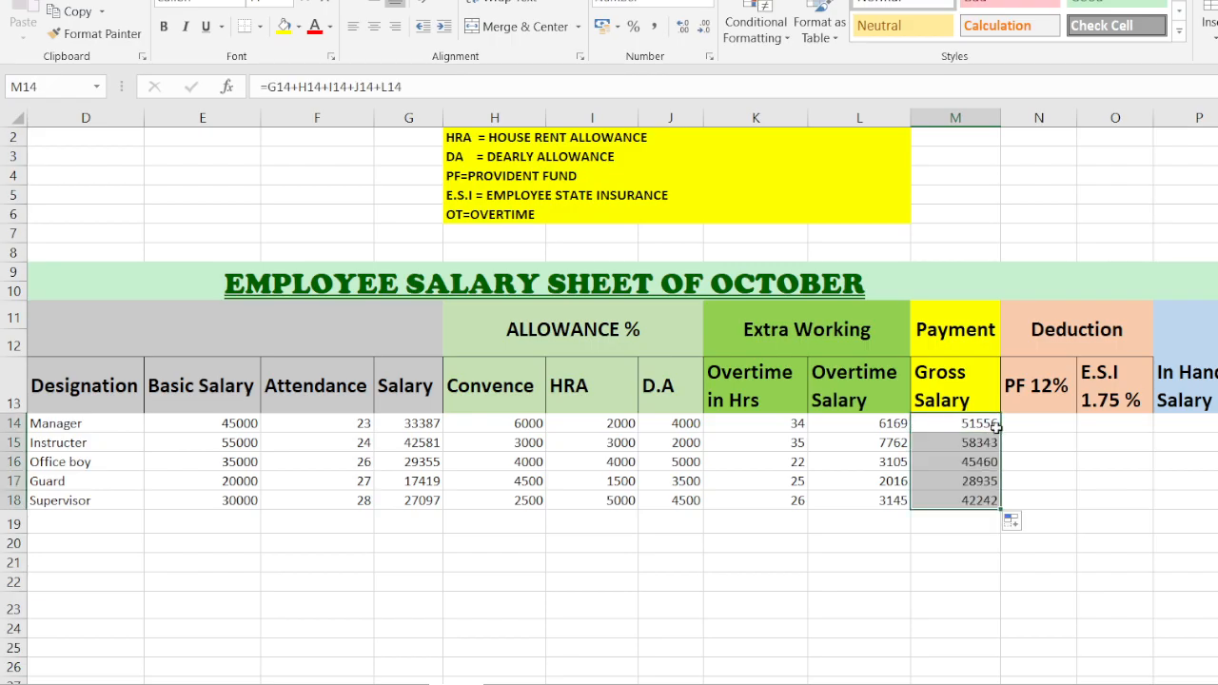
Calculate the 12% PF deduction in N14 with the formula =E14*12/100 and fill it down to N18
{"action": "left_click", "coordinate": [1034, 421]}
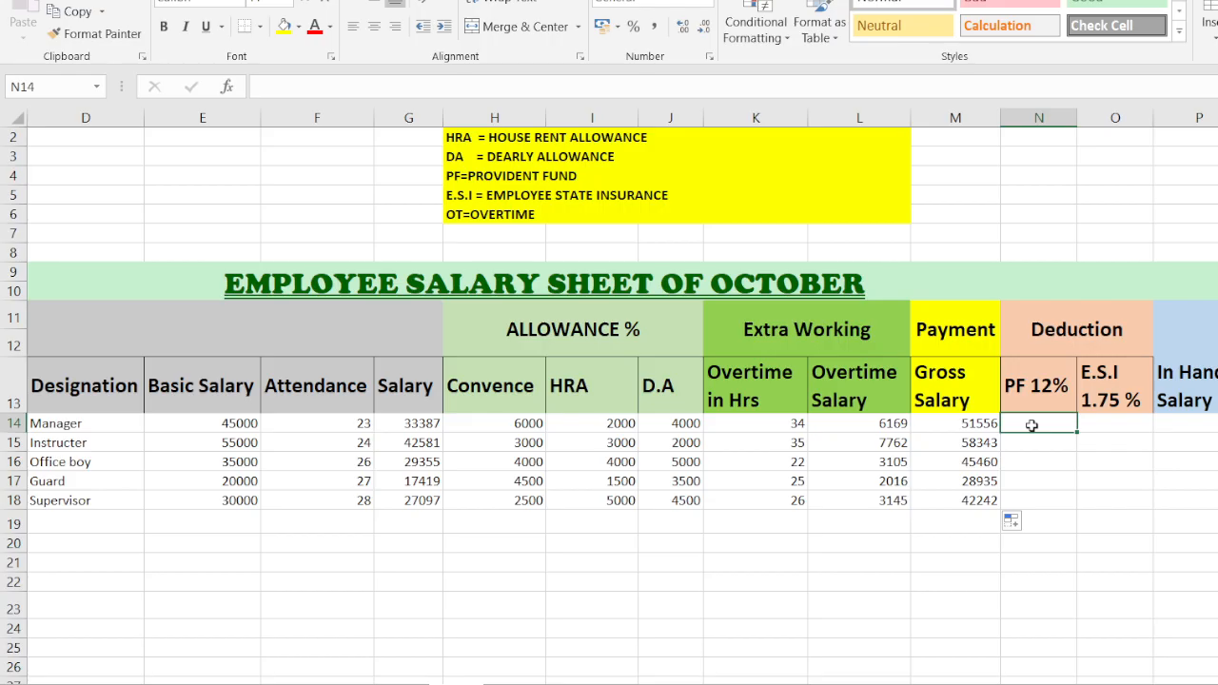
{"action": "type", "text": "="}
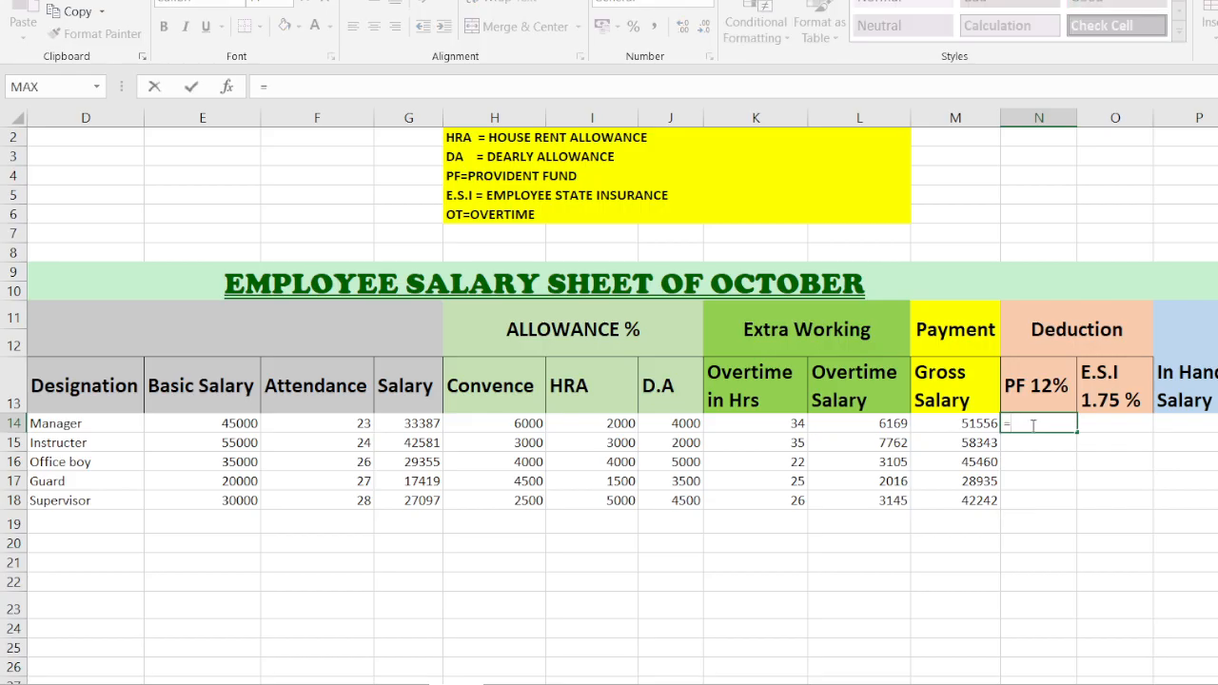
{"action": "left_click", "coordinate": [211, 425]}
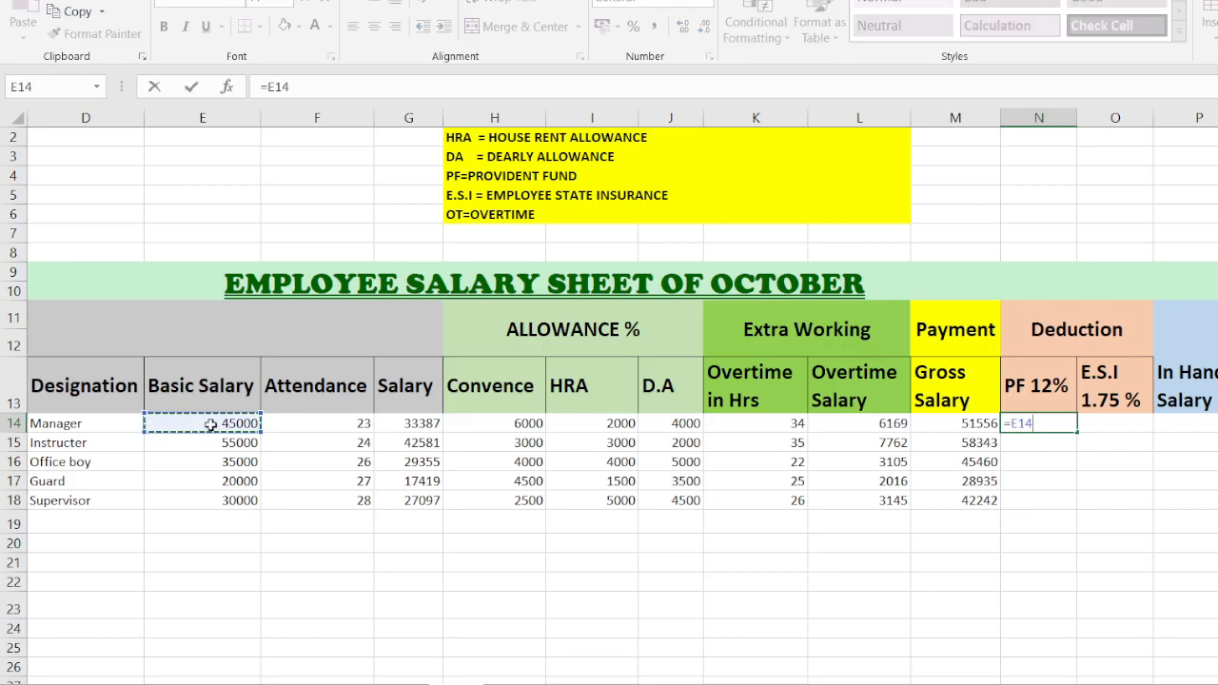
{"action": "type", "text": "*12"}
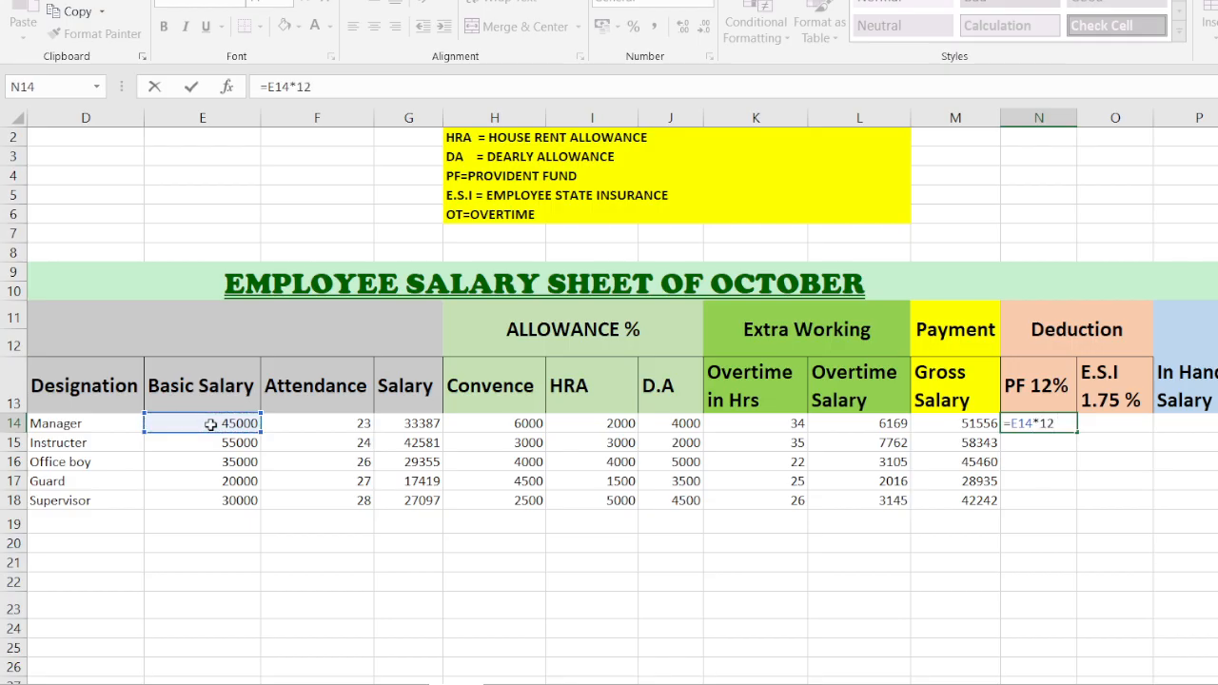
{"action": "type", "text": "/100"}
{"action": "key", "text": "Return"}
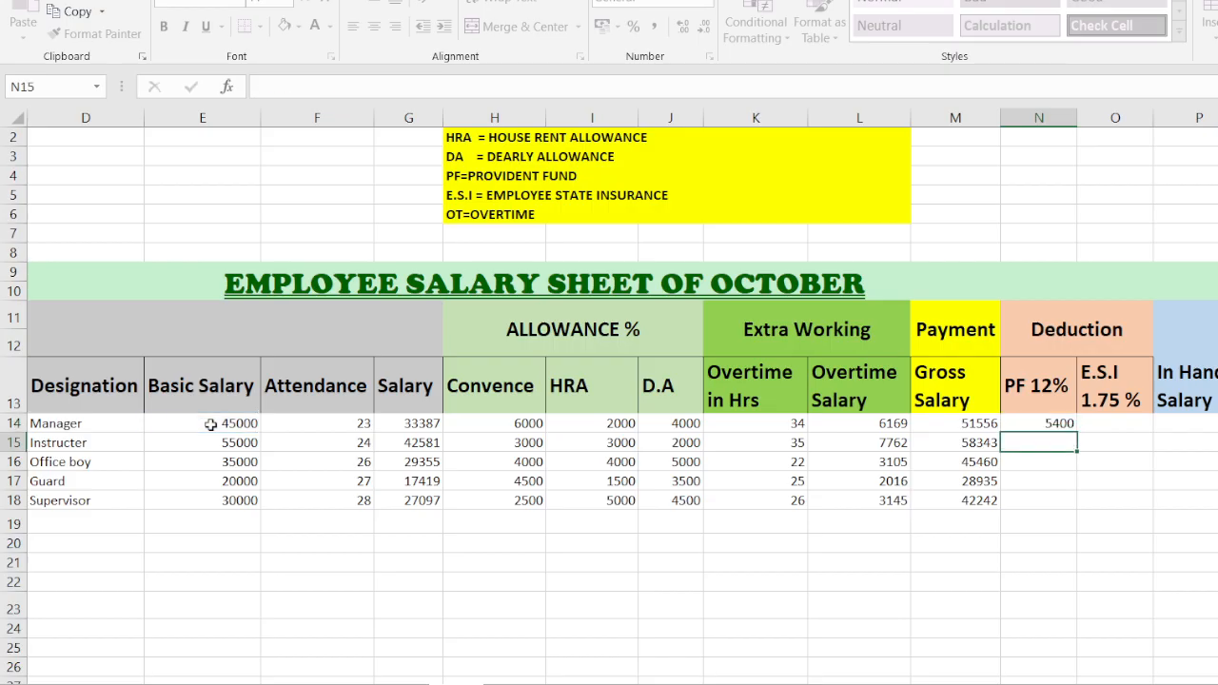
{"action": "left_click", "coordinate": [1016, 427]}
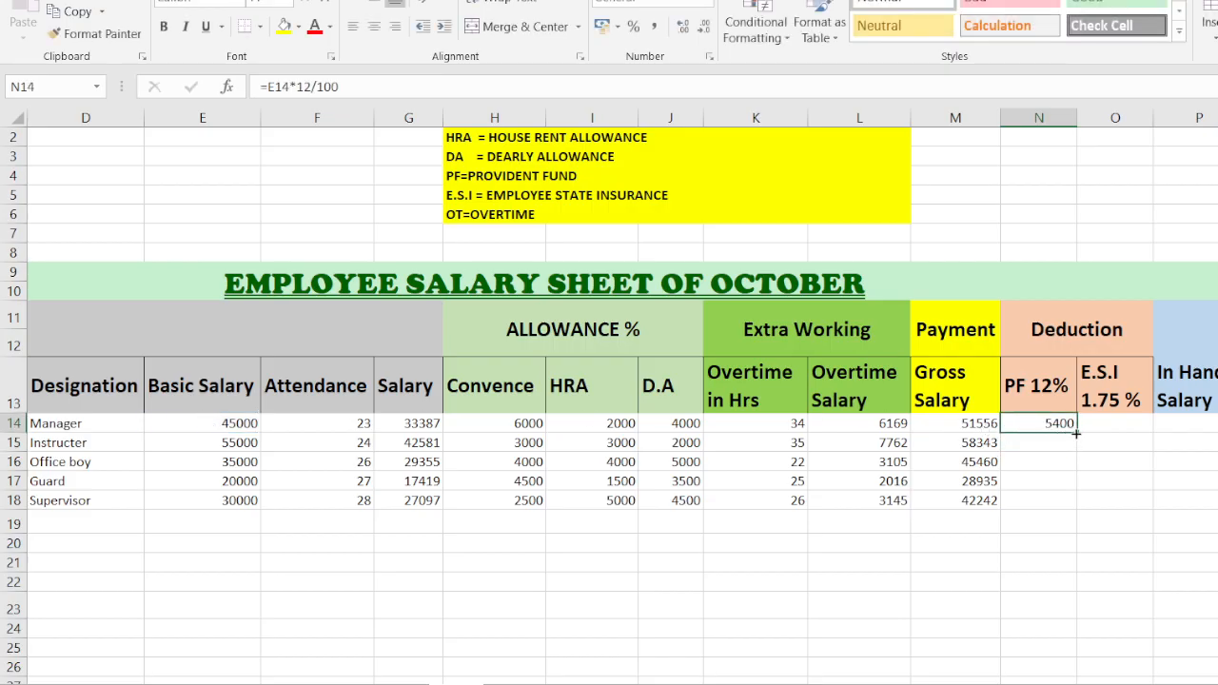
{"action": "left_click_drag", "start_coordinate": [1076, 433], "coordinate": [1073, 504]}
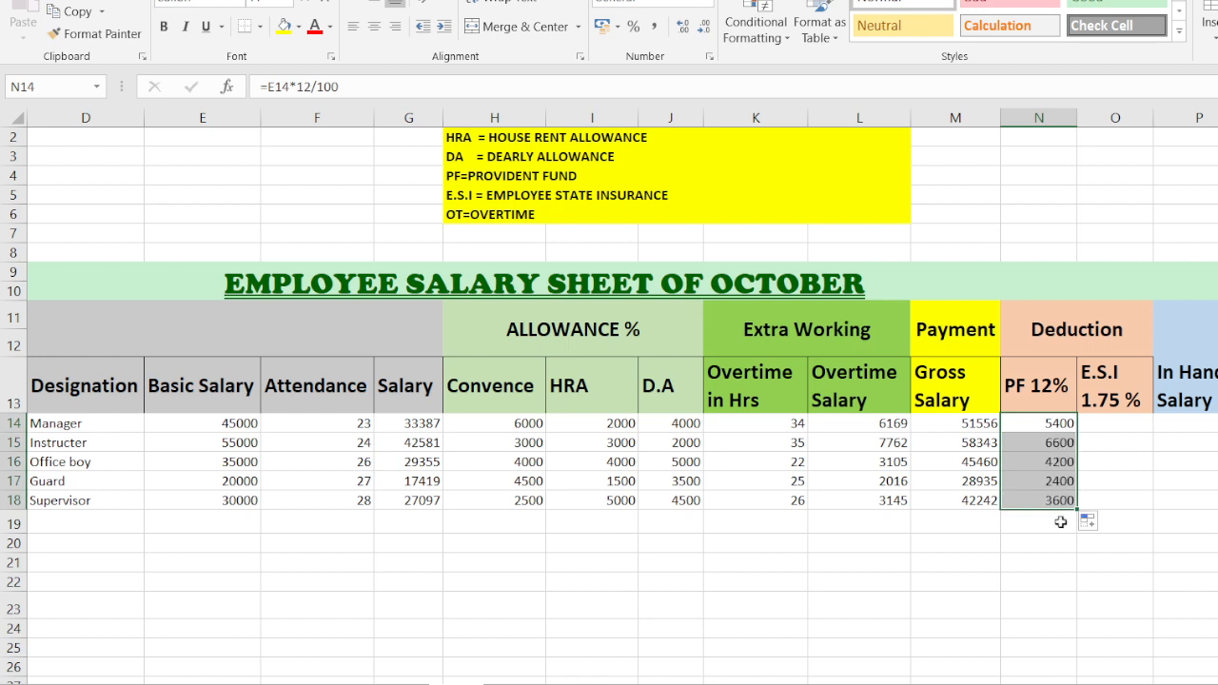
Calculate the first employee's 1.75% E.S.I deduction in O14 with the formula =G14*1.75/100
{"action": "left_click", "coordinate": [1104, 427]}
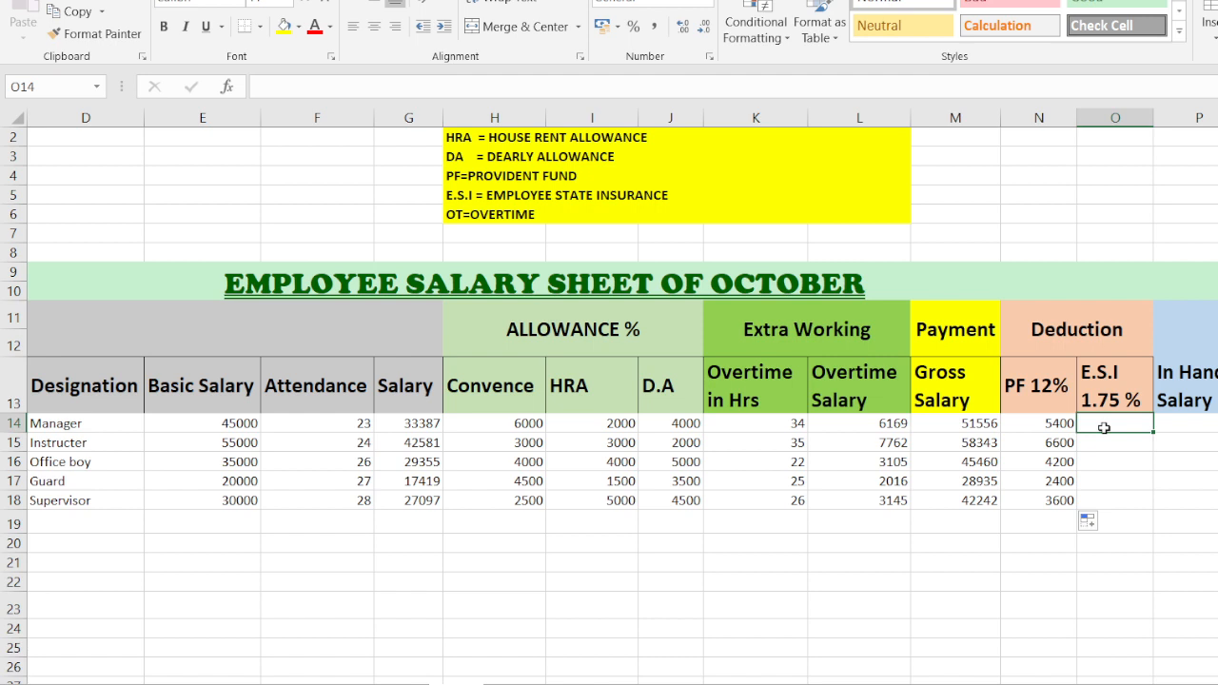
{"action": "type", "text": "="}
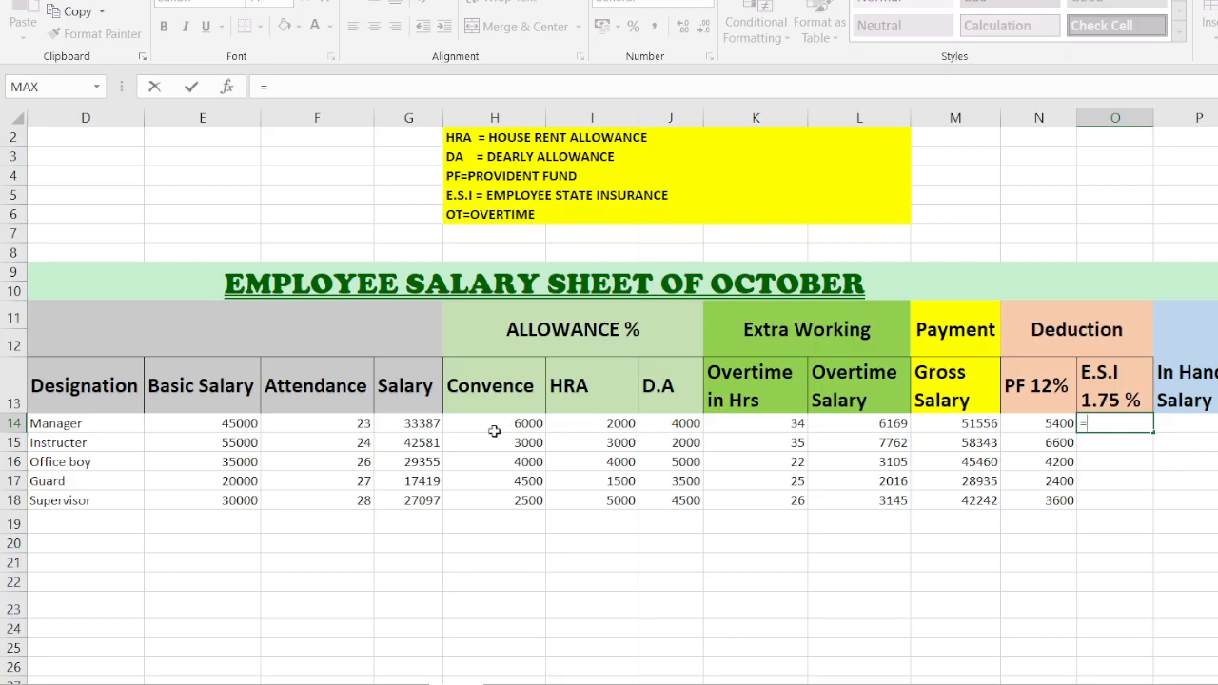
{"action": "left_click", "coordinate": [420, 423]}
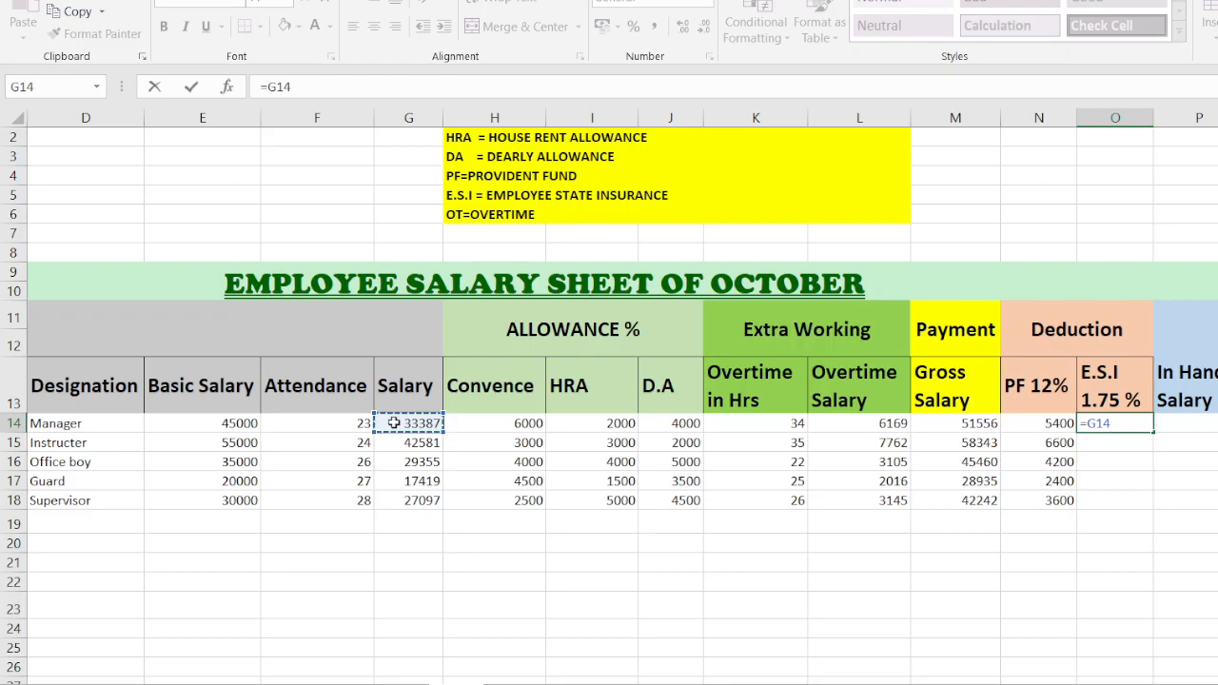
{"action": "type", "text": "*1.75/"}
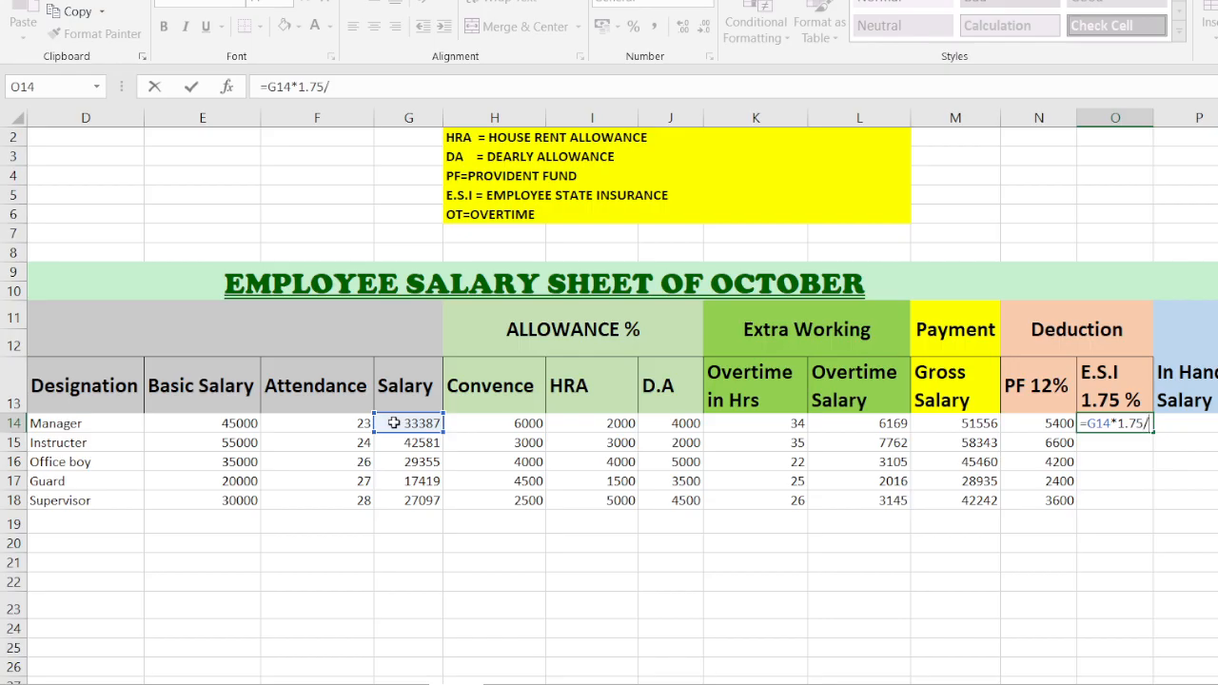
{"action": "type", "text": "100"}
{"action": "key", "text": "Return"}
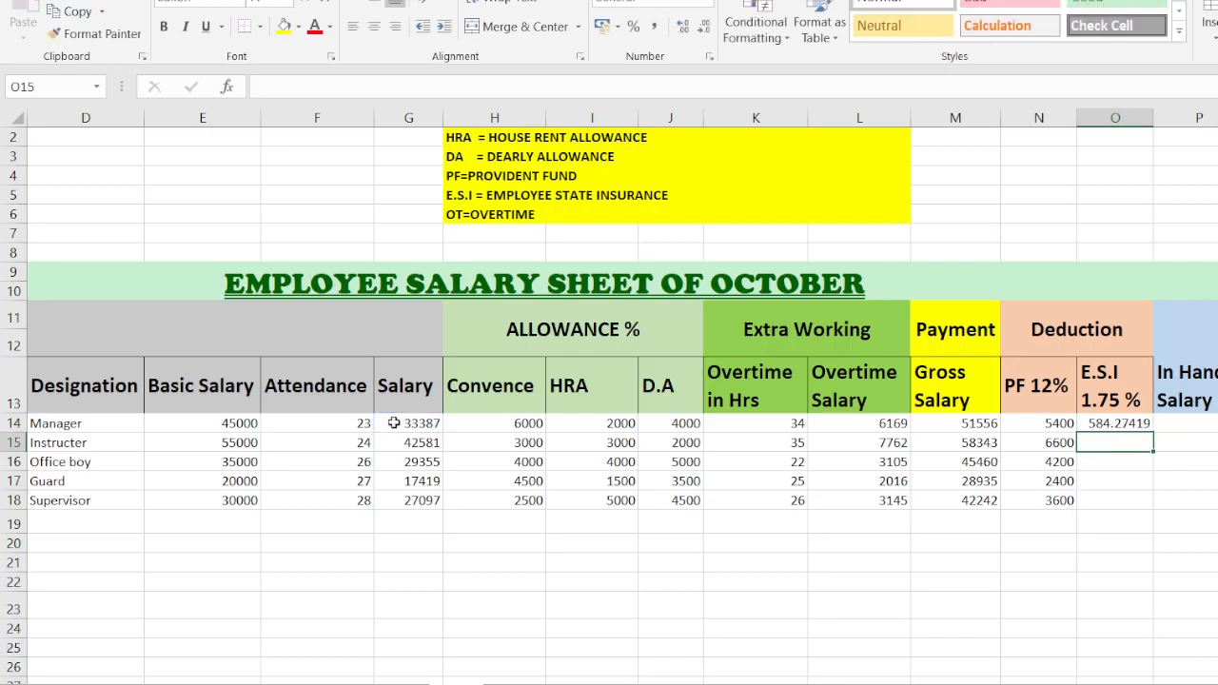
Show the E.S.I deduction in O14 without decimals and fill its formula down to O18
{"action": "left_click", "coordinate": [1106, 426]}
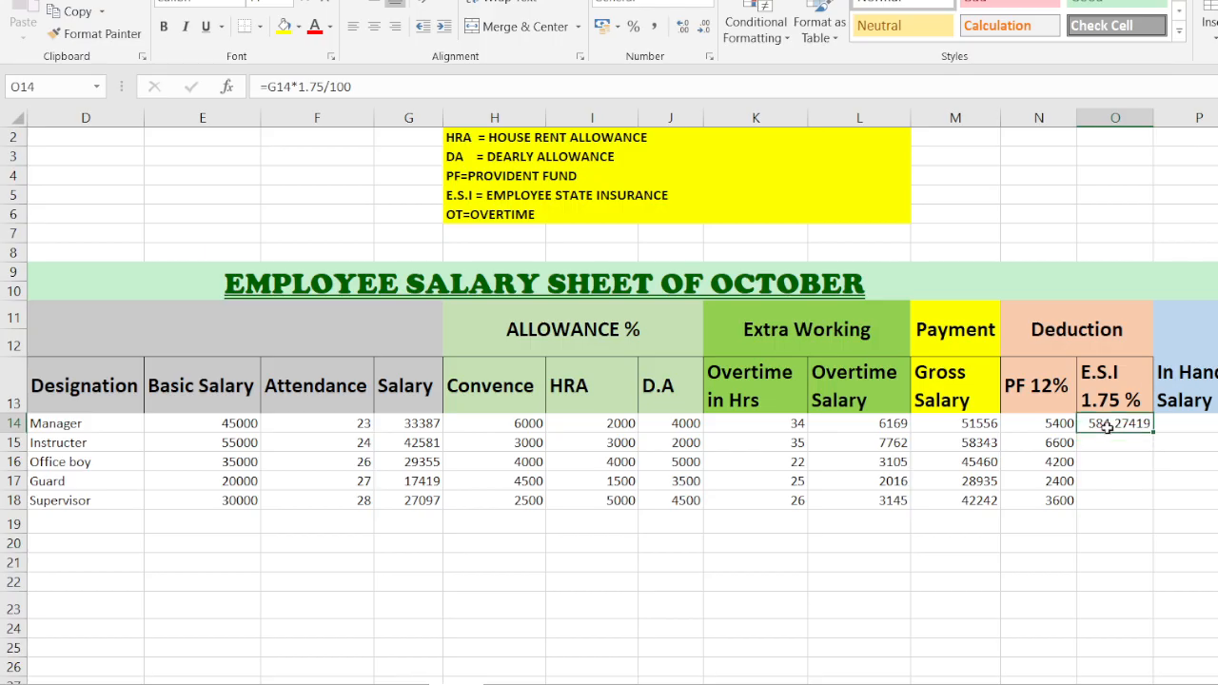
{"action": "left_click", "coordinate": [709, 29]}
{"action": "left_click", "coordinate": [709, 28]}
{"action": "left_click", "coordinate": [709, 28]}
{"action": "left_click", "coordinate": [709, 29]}
{"action": "left_click", "coordinate": [708, 28]}
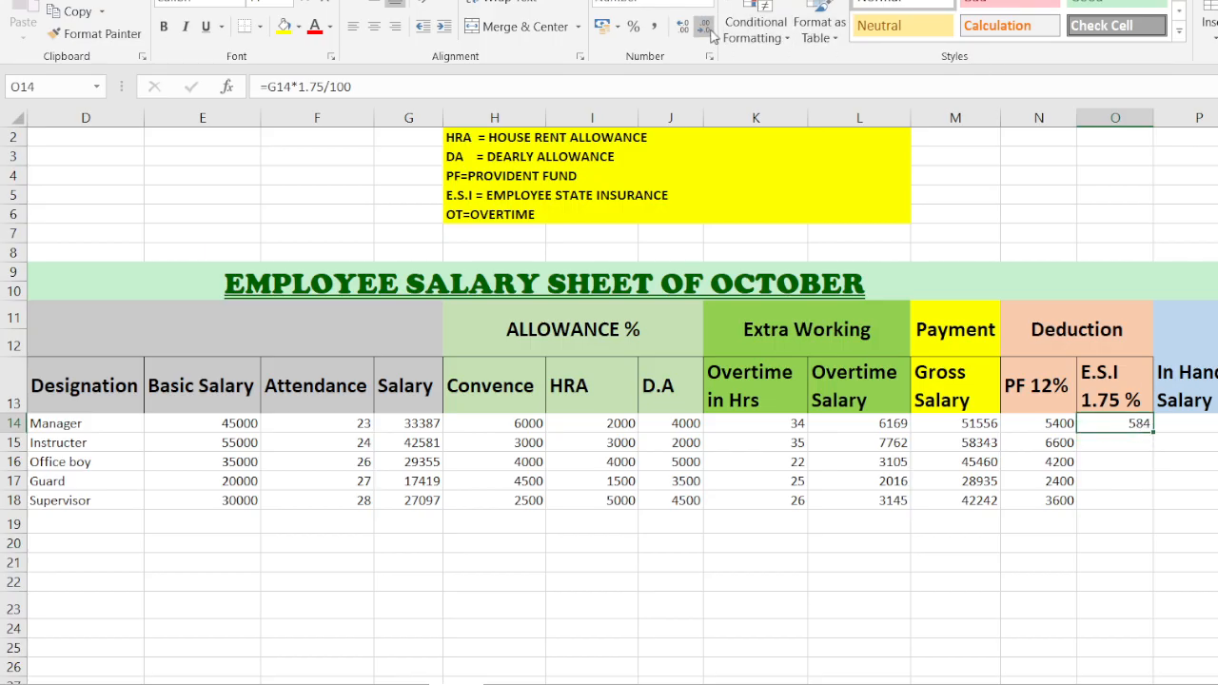
{"action": "double_click", "coordinate": [1154, 432]}
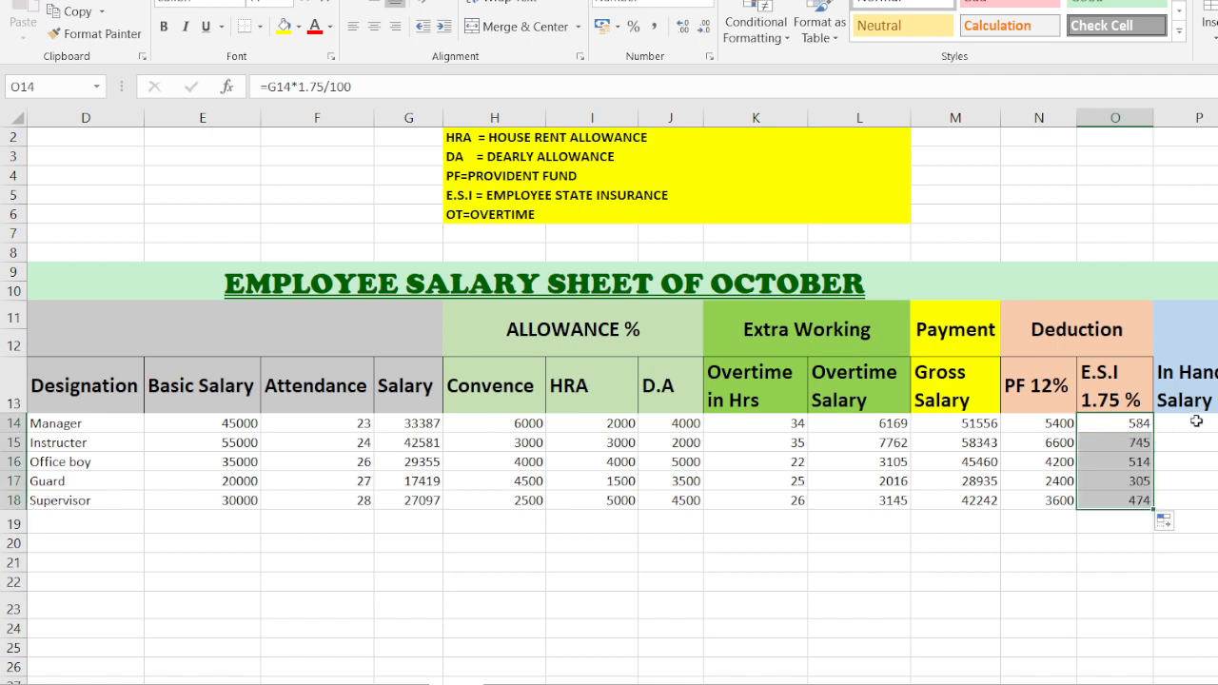
Calculate the in-hand salary in P14 with the formula =M14-N14-O14 and fill it down to P18
{"action": "left_click", "coordinate": [1196, 421]}
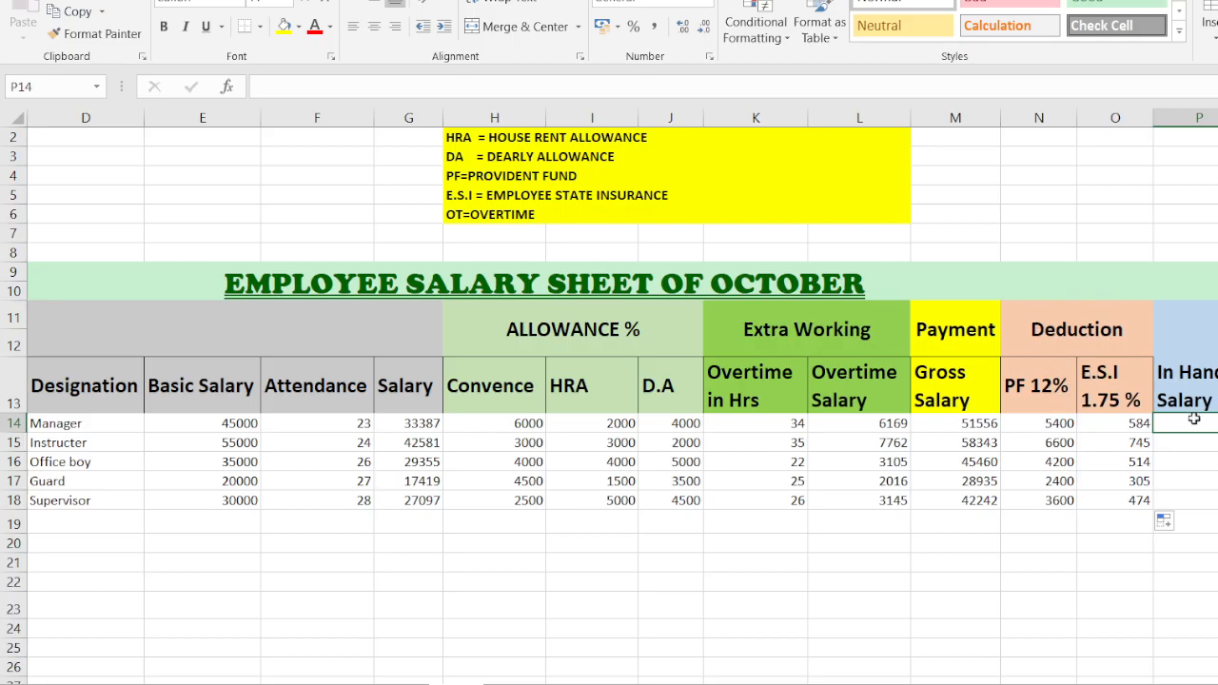
{"action": "type", "text": "="}
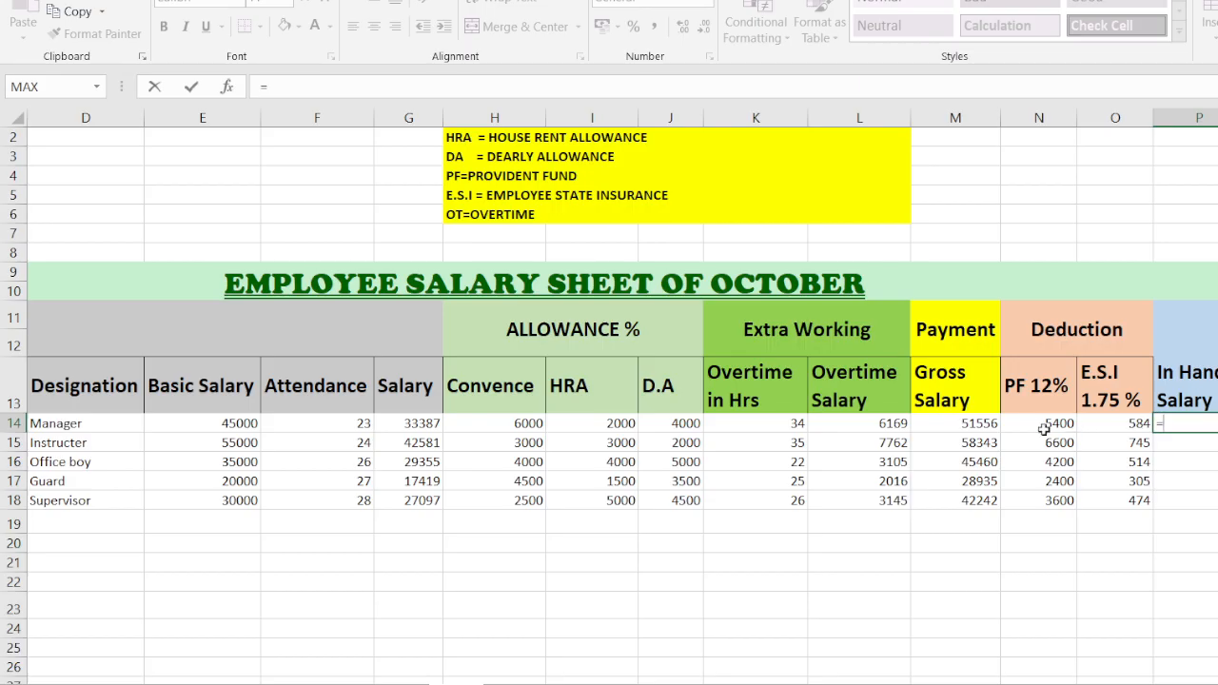
{"action": "left_click", "coordinate": [971, 425]}
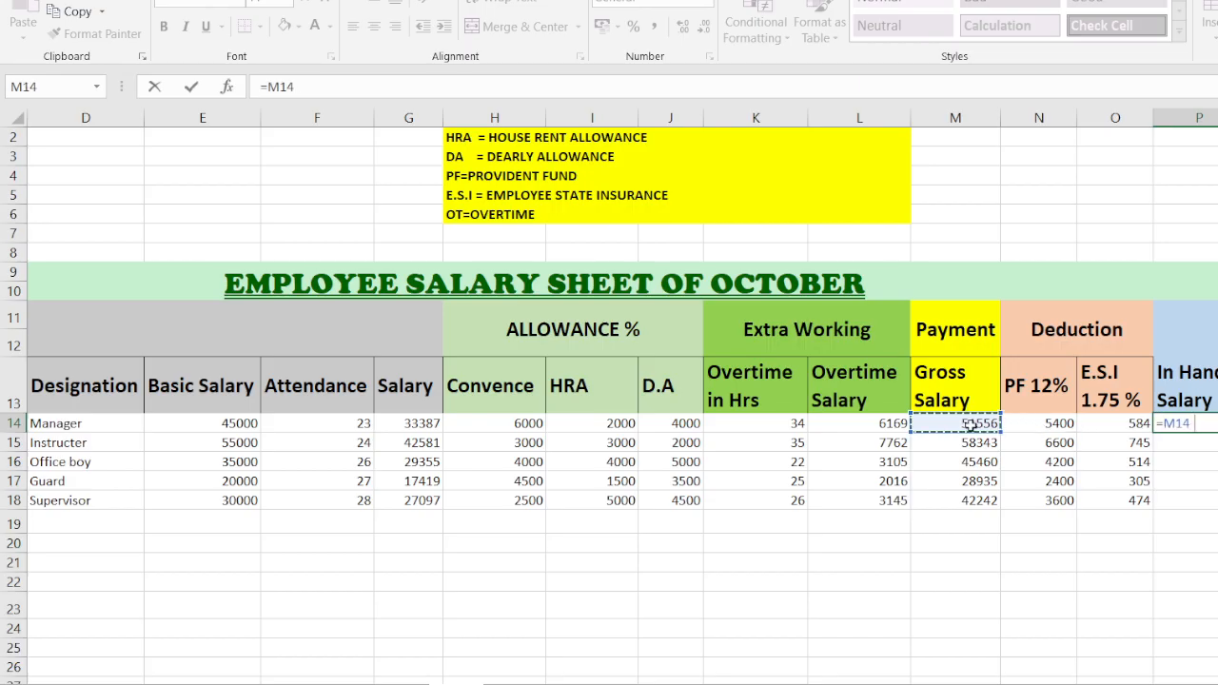
{"action": "type", "text": "-"}
{"action": "left_click", "coordinate": [1016, 429]}
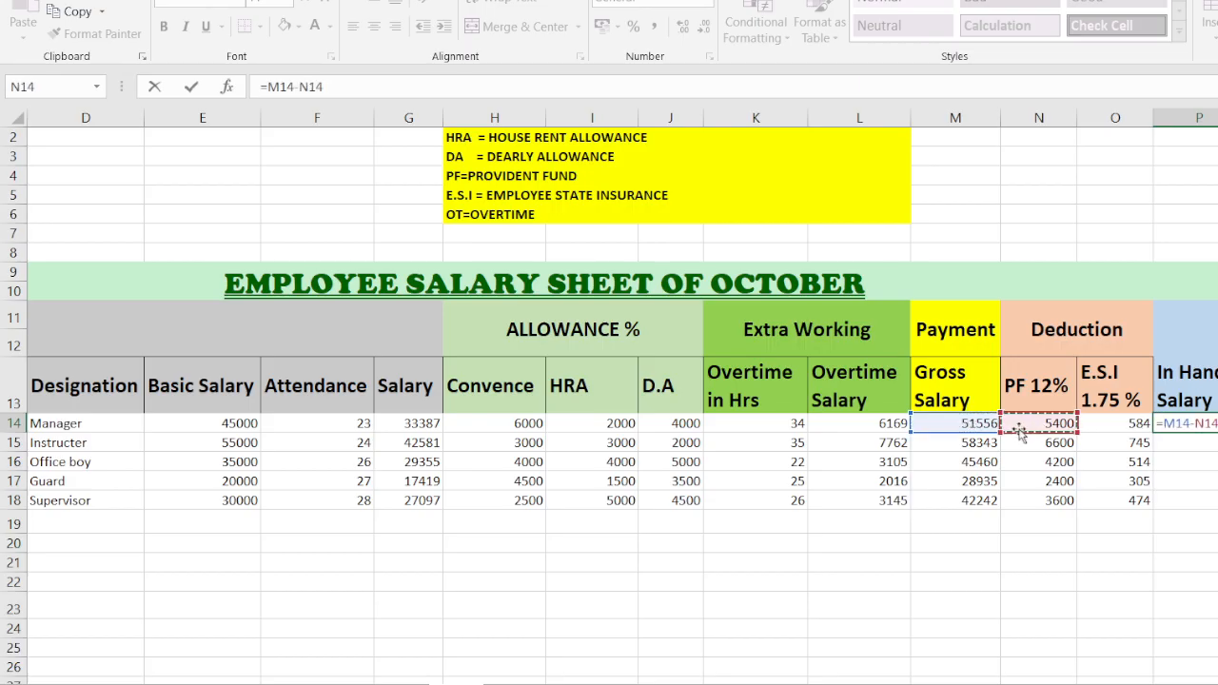
{"action": "type", "text": "-"}
{"action": "left_click", "coordinate": [1096, 425]}
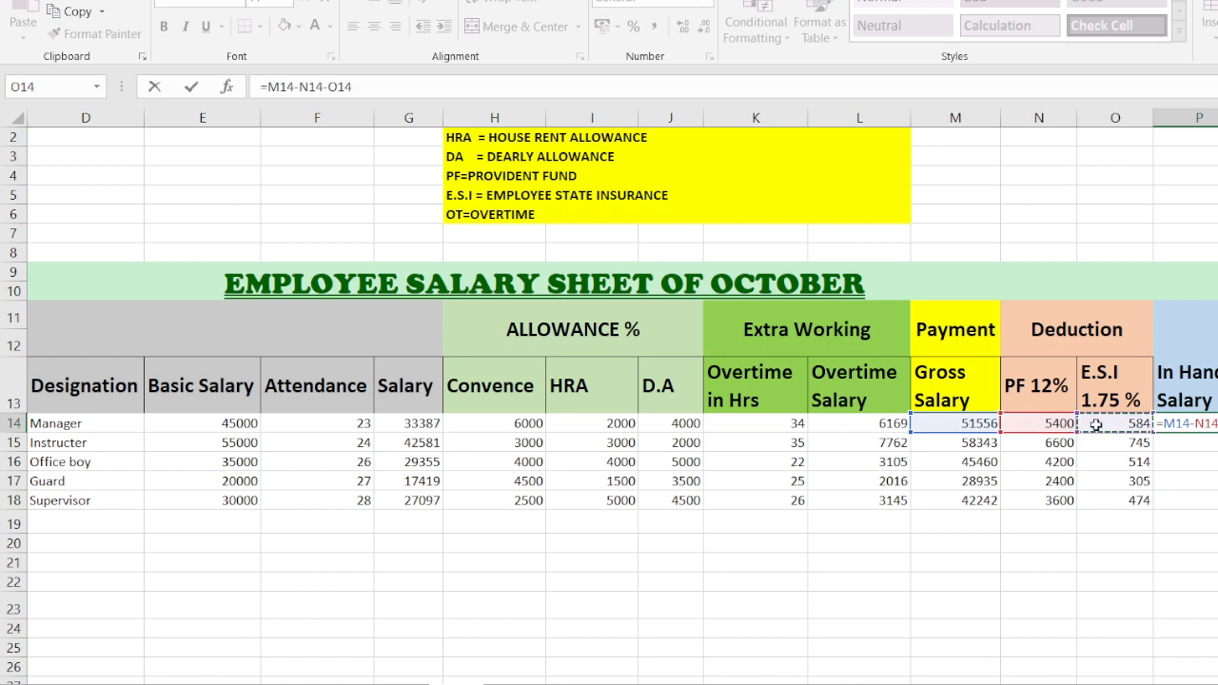
{"action": "key", "text": "Return"}
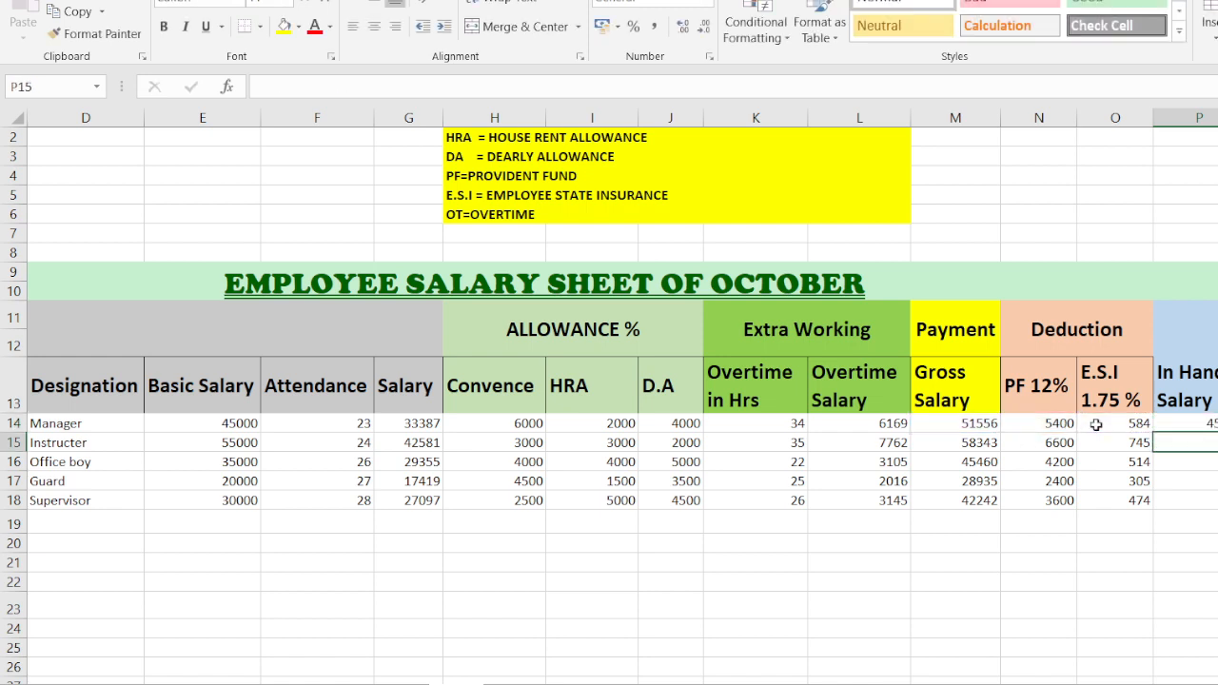
{"action": "left_click", "coordinate": [1178, 428]}
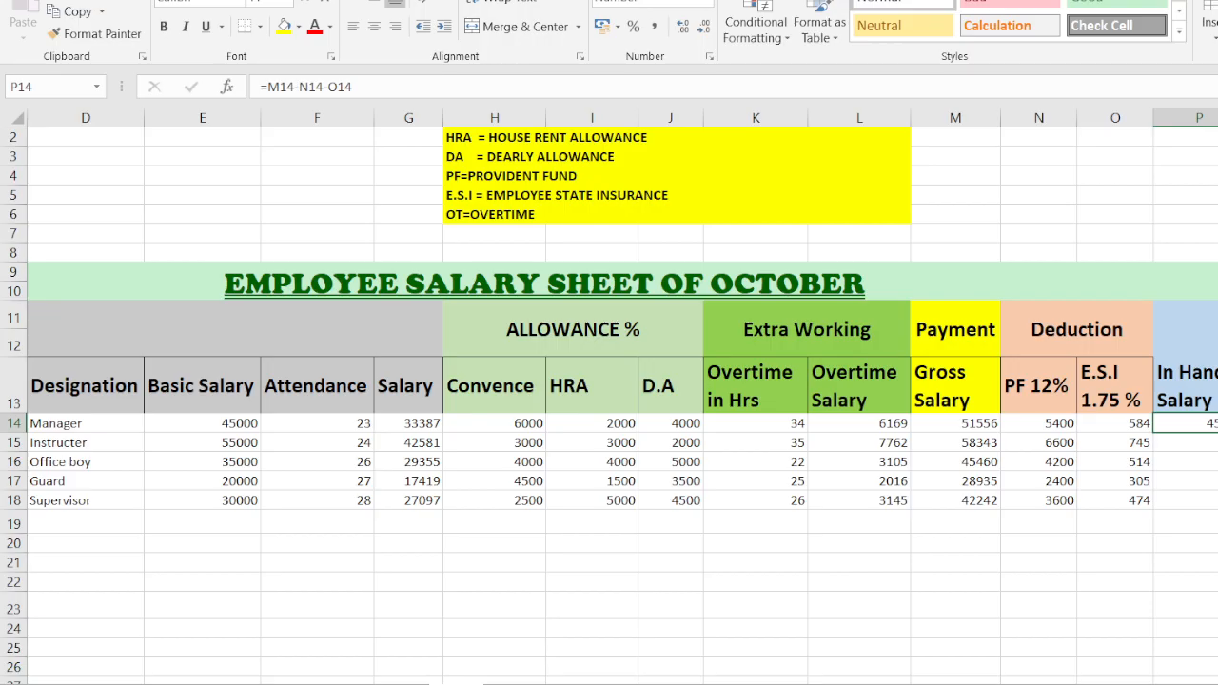
{"action": "double_click", "coordinate": [1217, 432]}
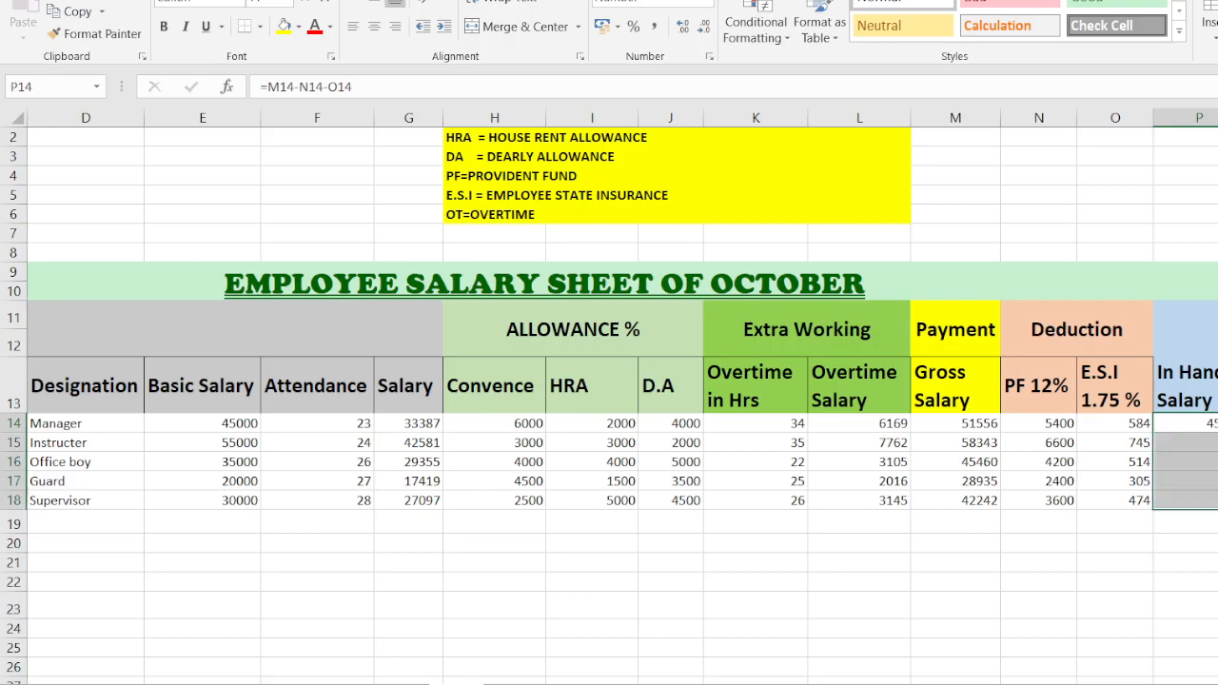